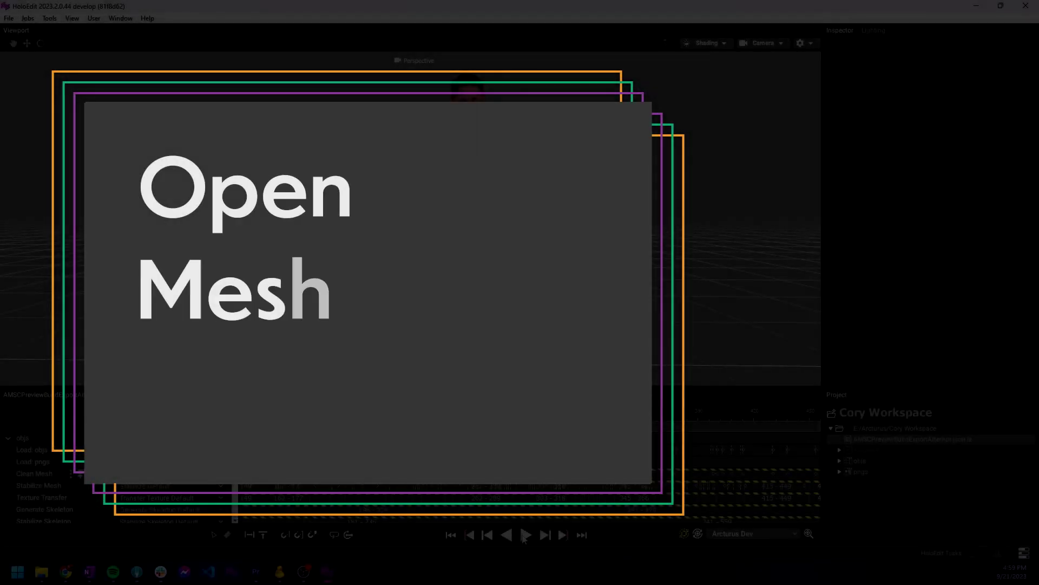
Play back the existing composition in HoloEdit
left_click(525, 535)
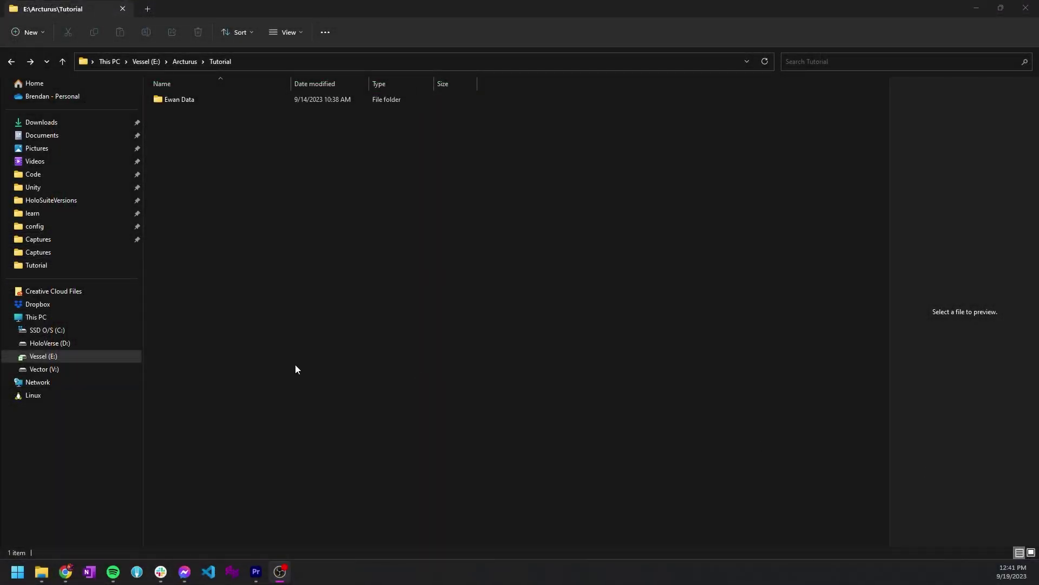
Check the properties of the Vessel (E:) drive
right_click(44, 358)
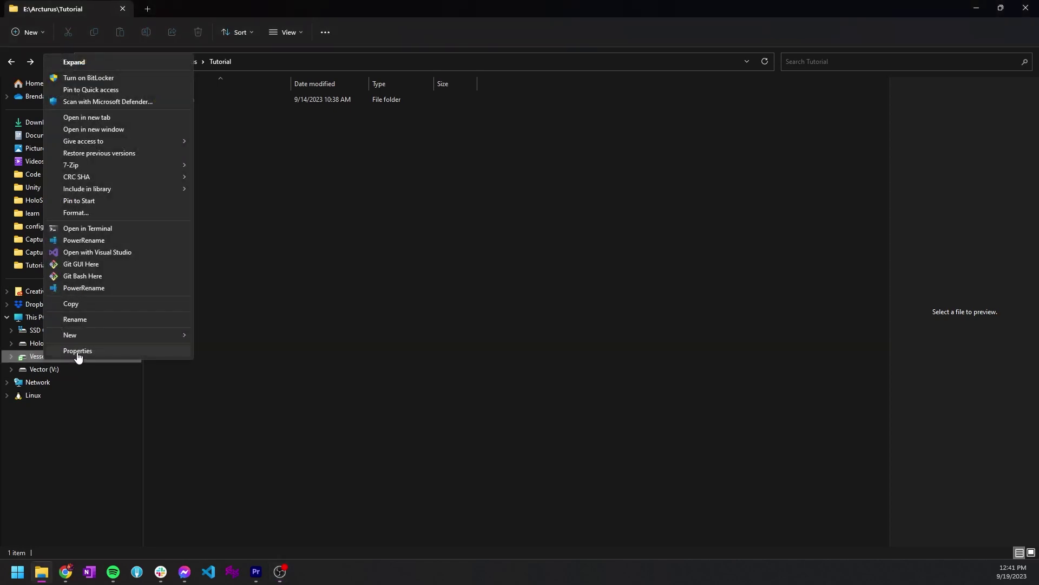
left_click(77, 351)
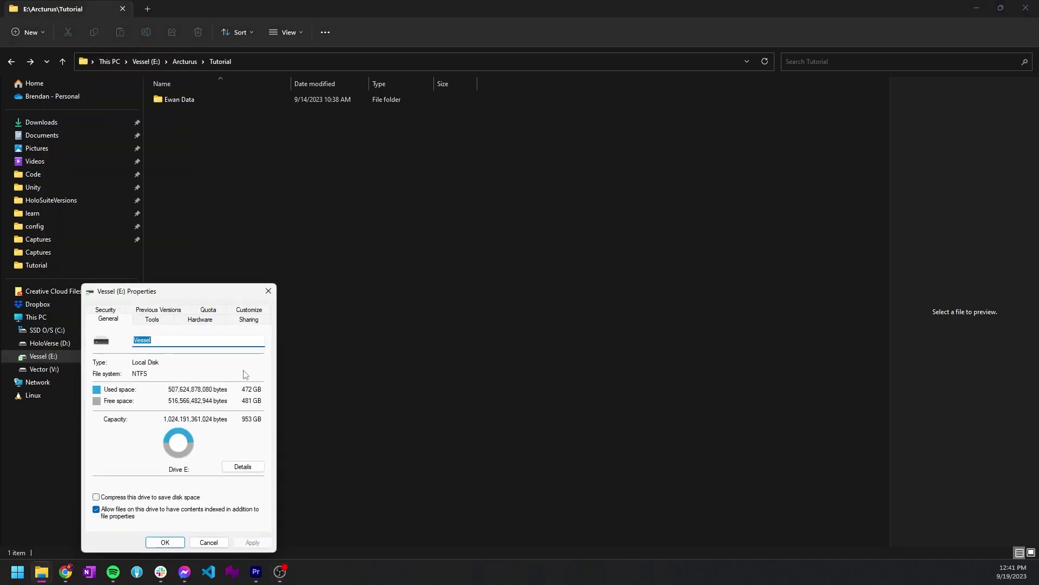
left_click(269, 291)
Create a new folder named OMS Creation Workflow inside Tutorial
right_click(242, 243)
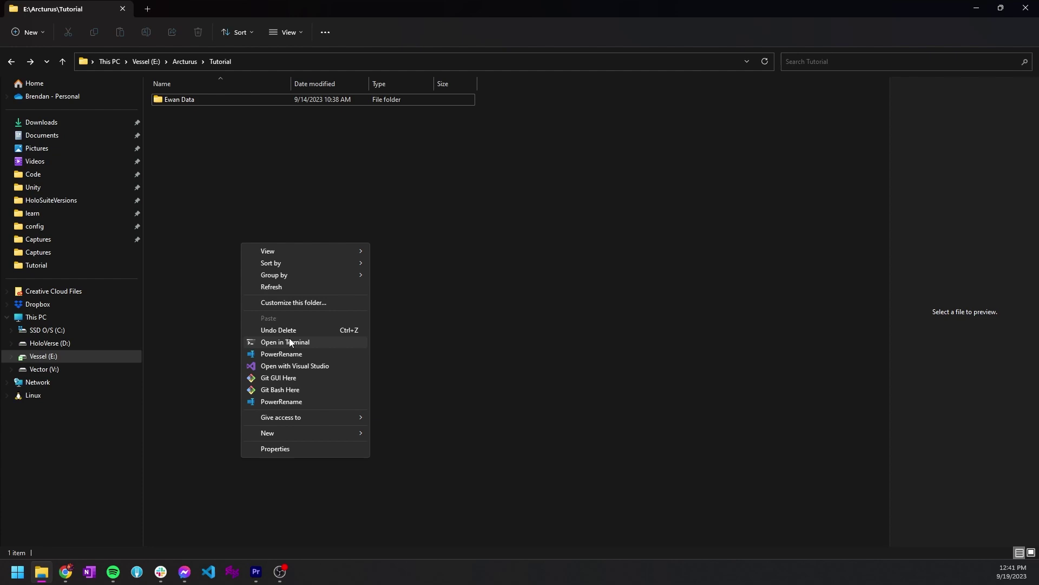
mouse_move(298, 437)
left_click(405, 434)
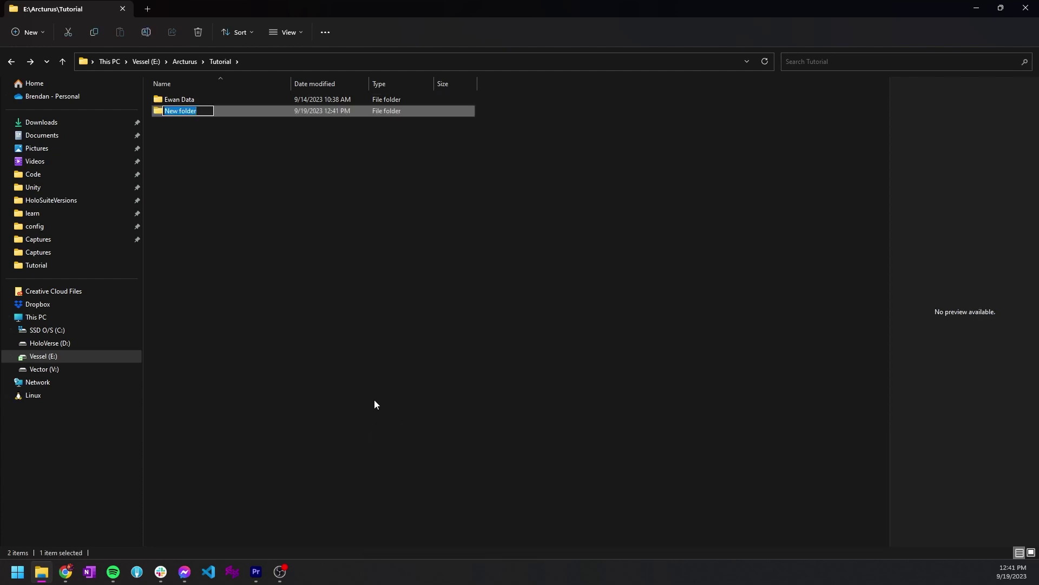
type("0")
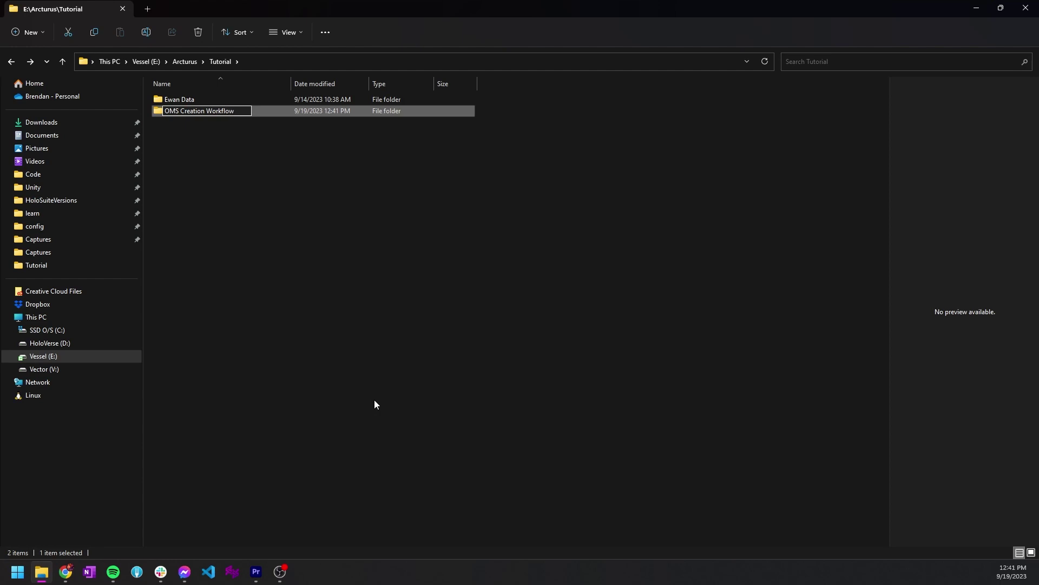
key("Return")
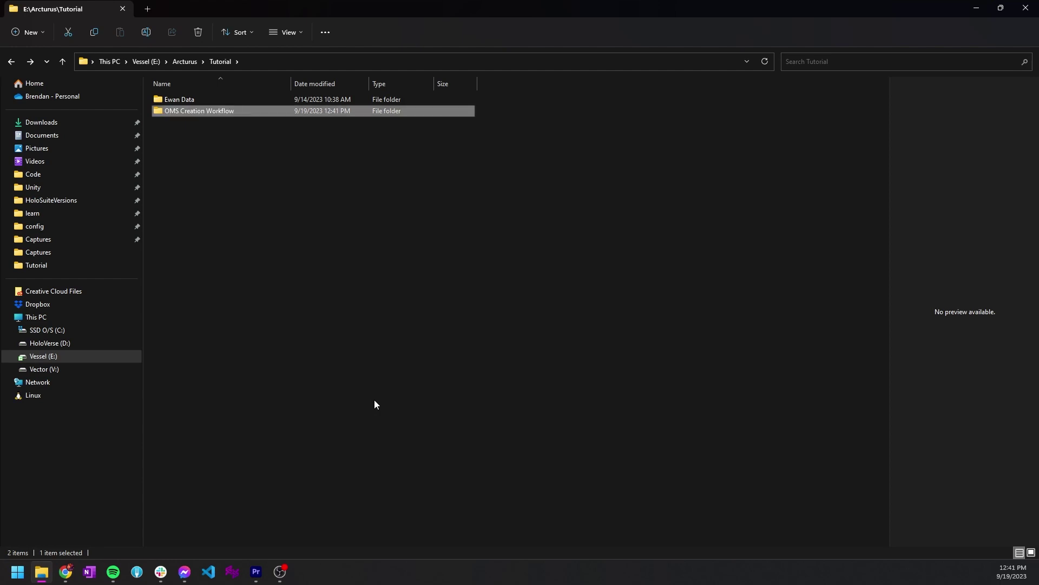
Copy the Mesh and Textures folders from Ewan Data into OMS Creation Workflow
left_click(209, 135)
double_click(181, 102)
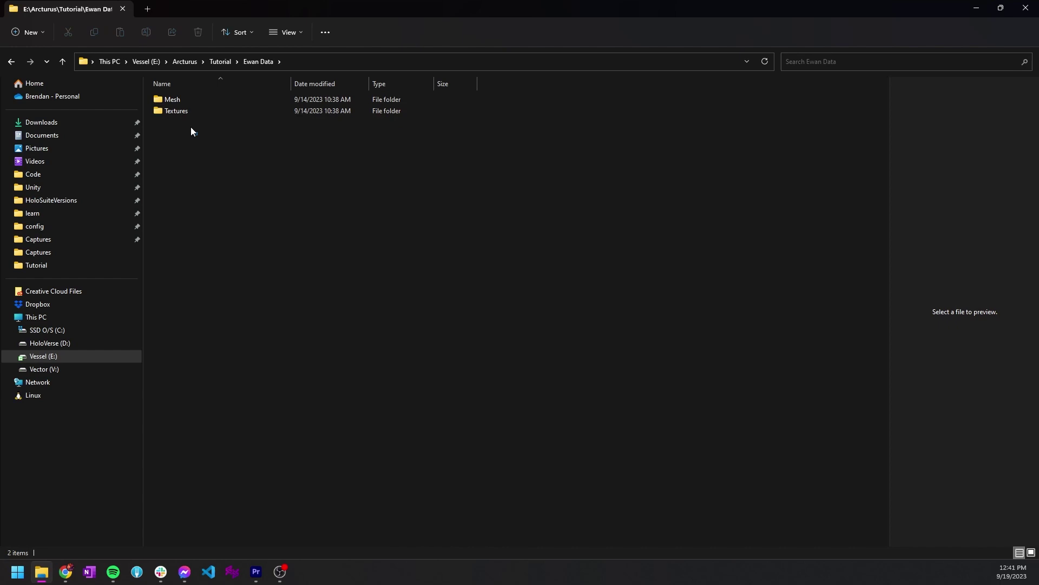
left_click_drag(197, 135, 174, 100)
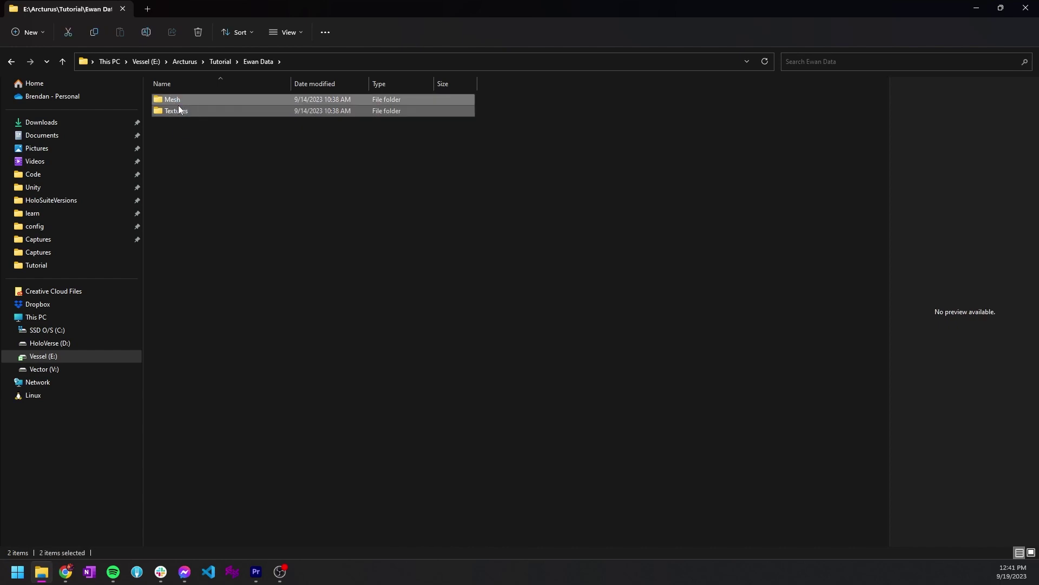
left_click(225, 64)
double_click(187, 108)
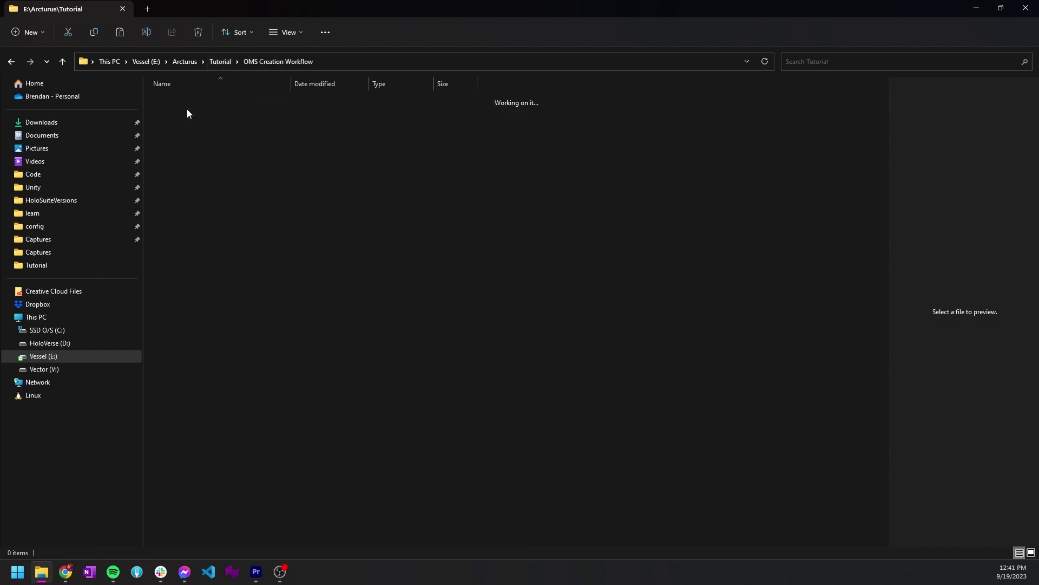
key("ctrl+v")
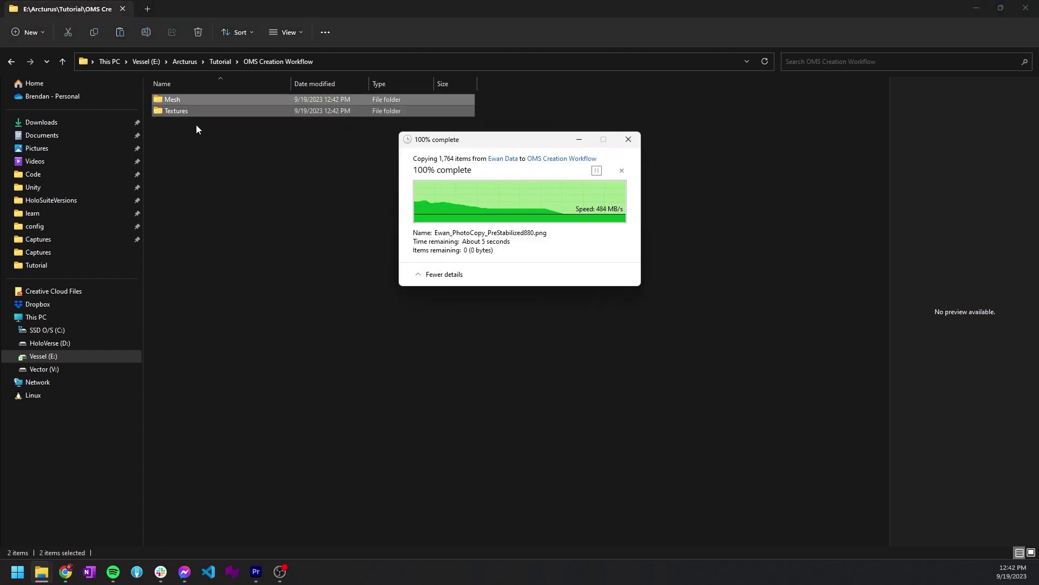
double_click(174, 101)
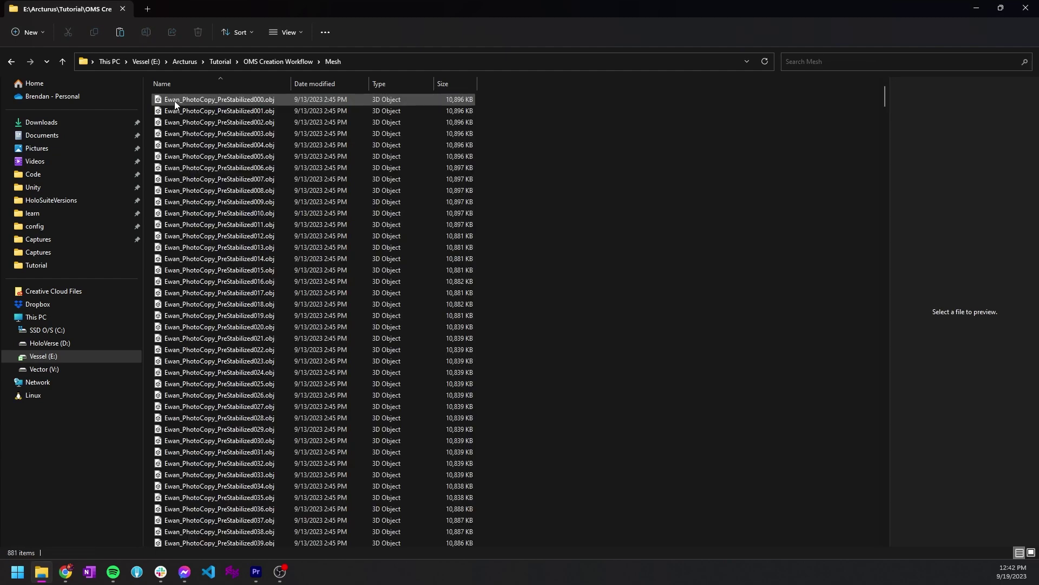
key("alt+Left")
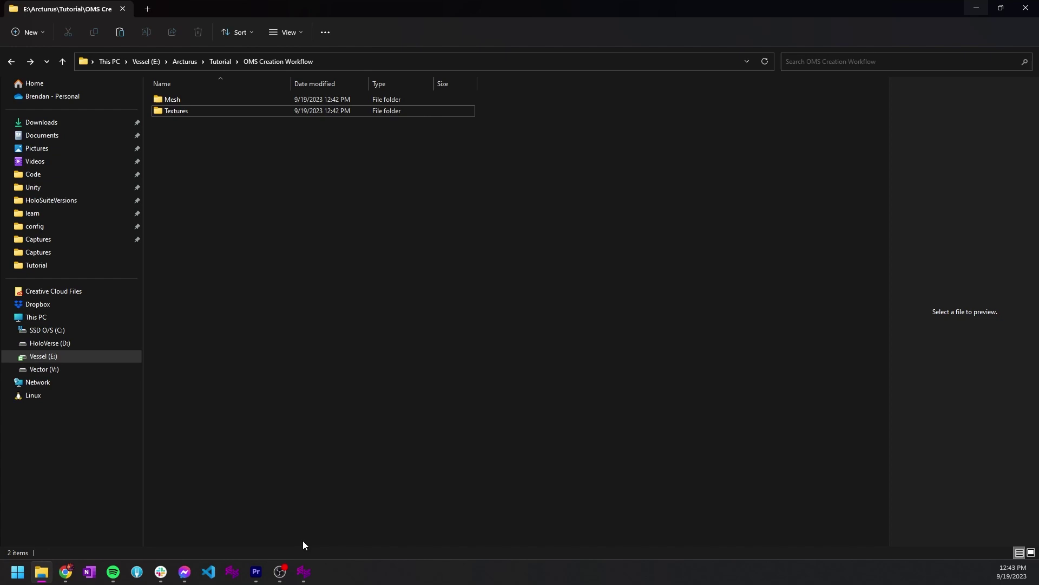
Create and open a HoloEdit workspace at E:\Arcturus\Tutorial\OMS Creation Workflow
left_click(305, 571)
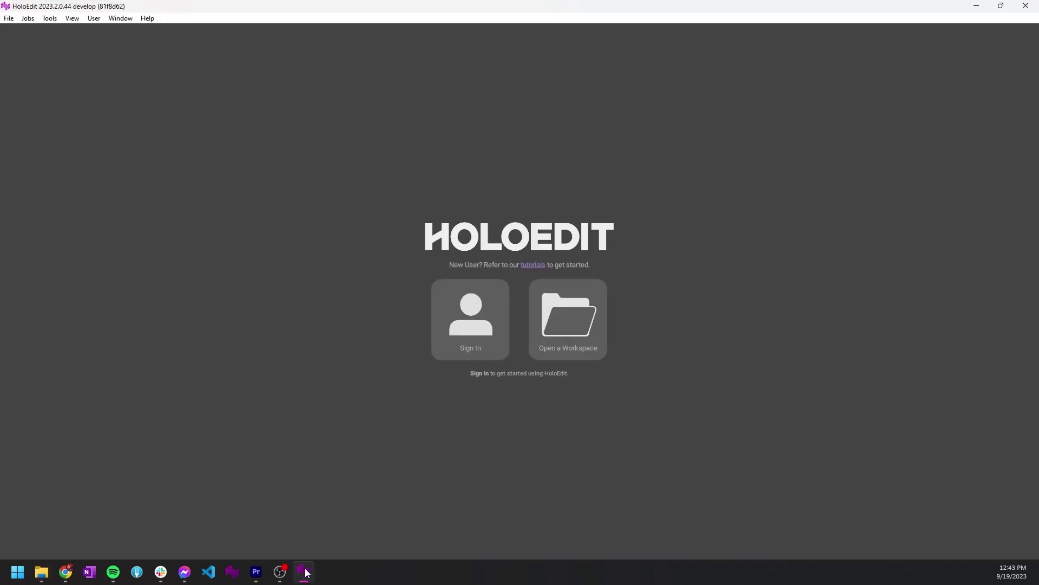
left_click(589, 317)
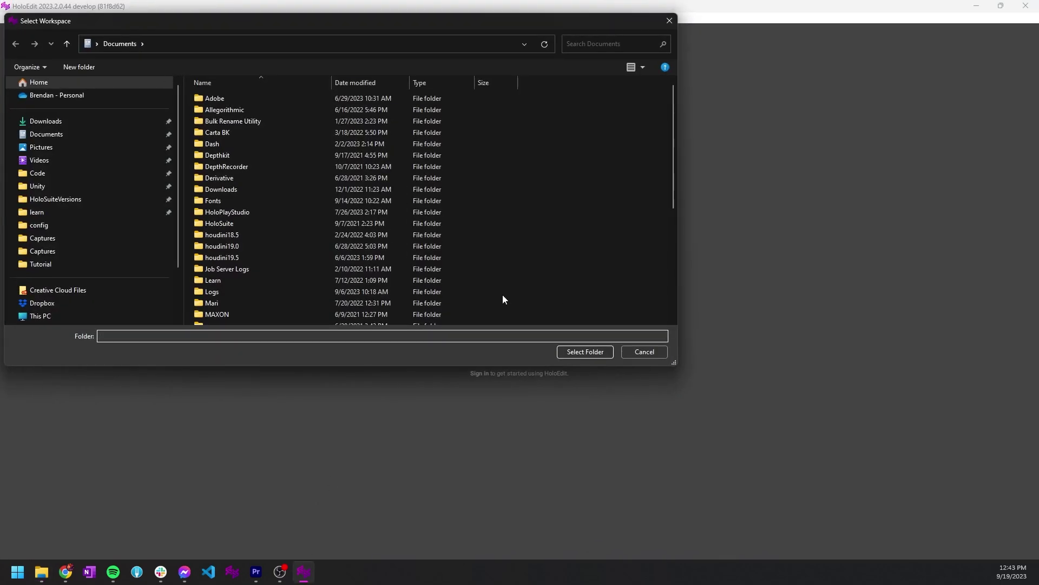
scroll(103, 292, "down", 2)
left_click(76, 289)
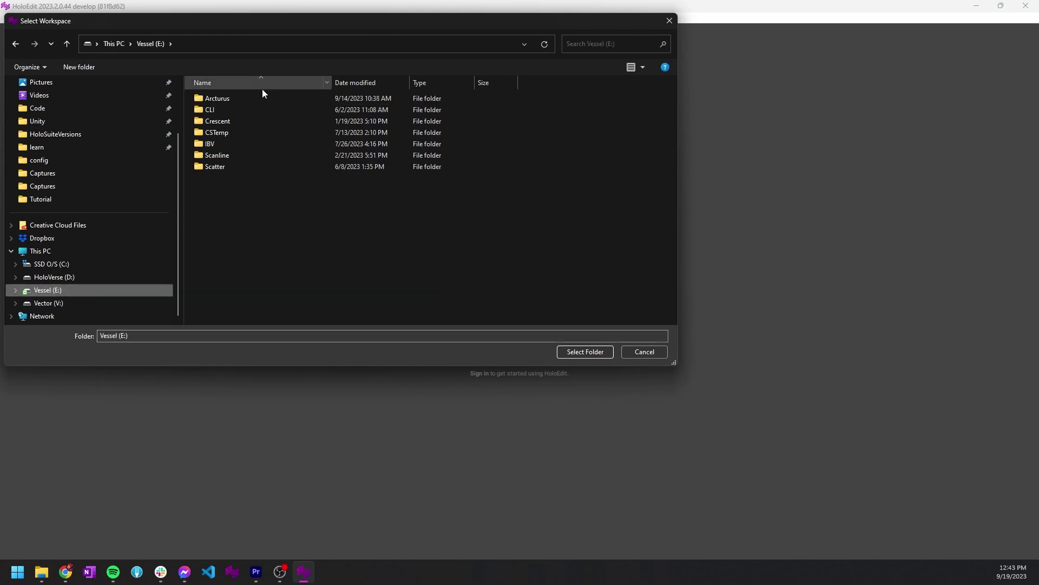
left_click(247, 100)
double_click(246, 99)
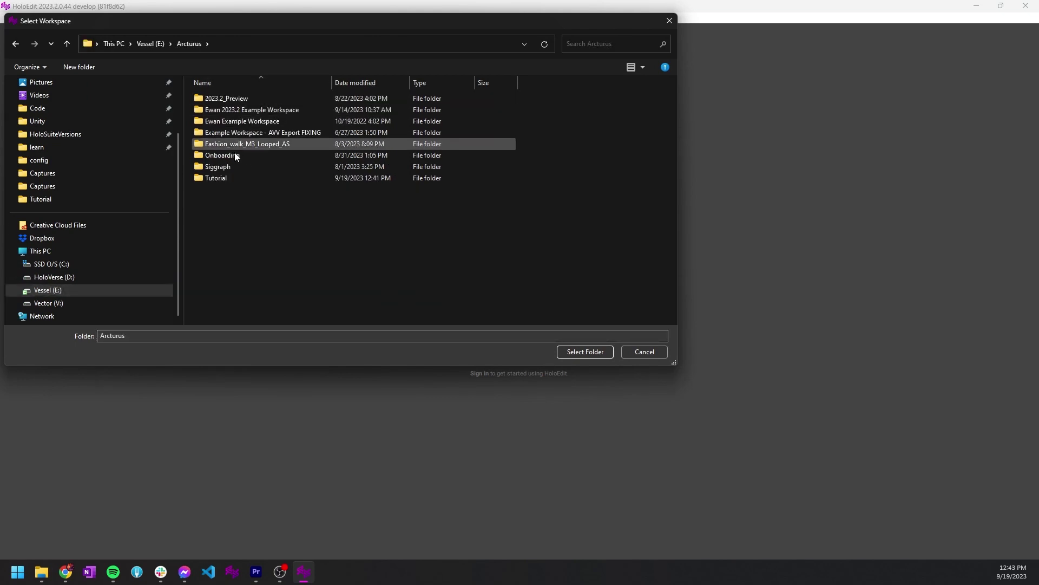
left_click(229, 177)
double_click(229, 178)
left_click(231, 110)
double_click(232, 111)
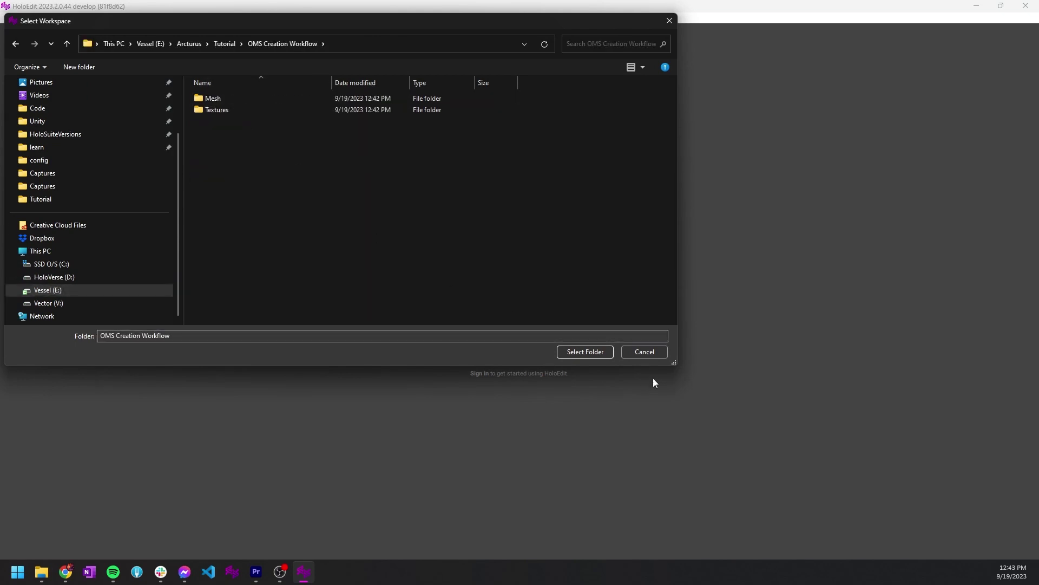
left_click(587, 352)
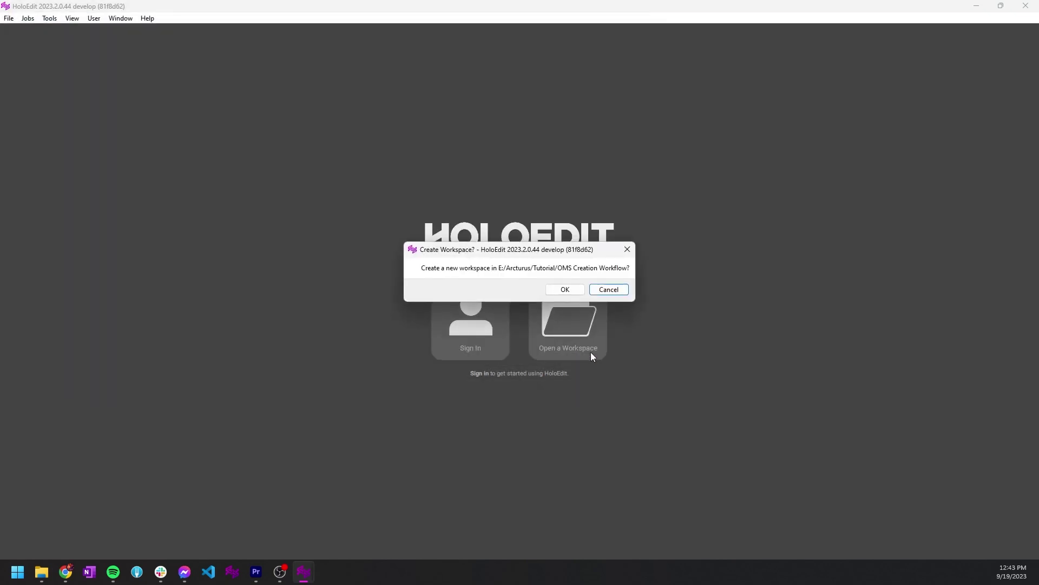
left_click(565, 289)
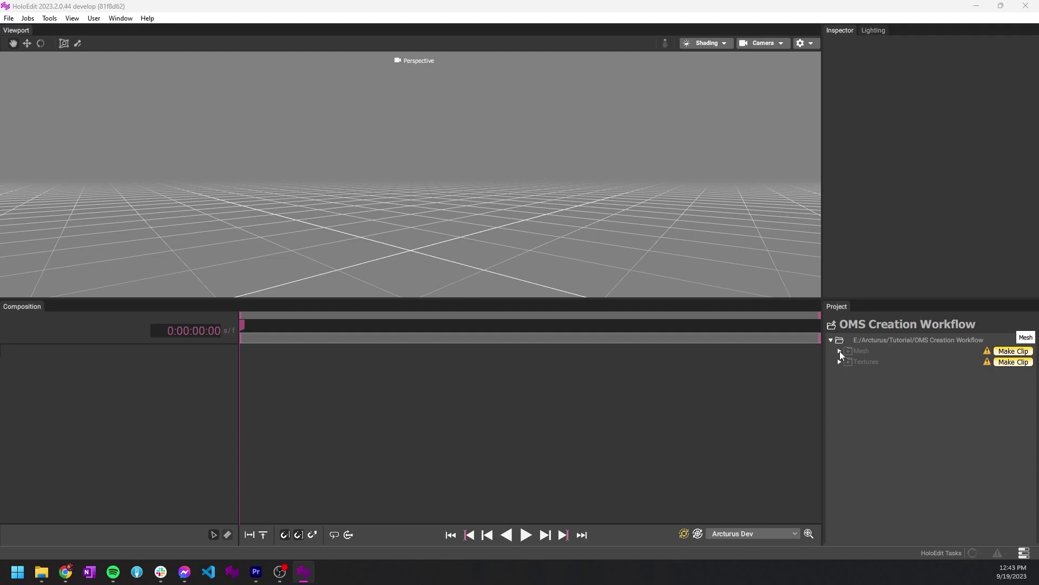
Import the Textures images as a clip
left_click(839, 363)
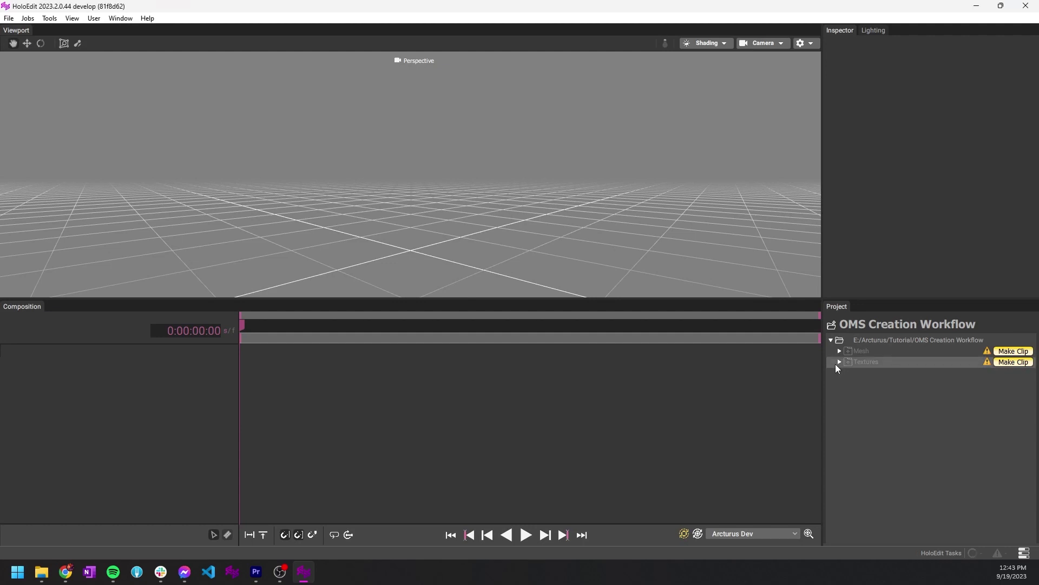
left_click(1005, 364)
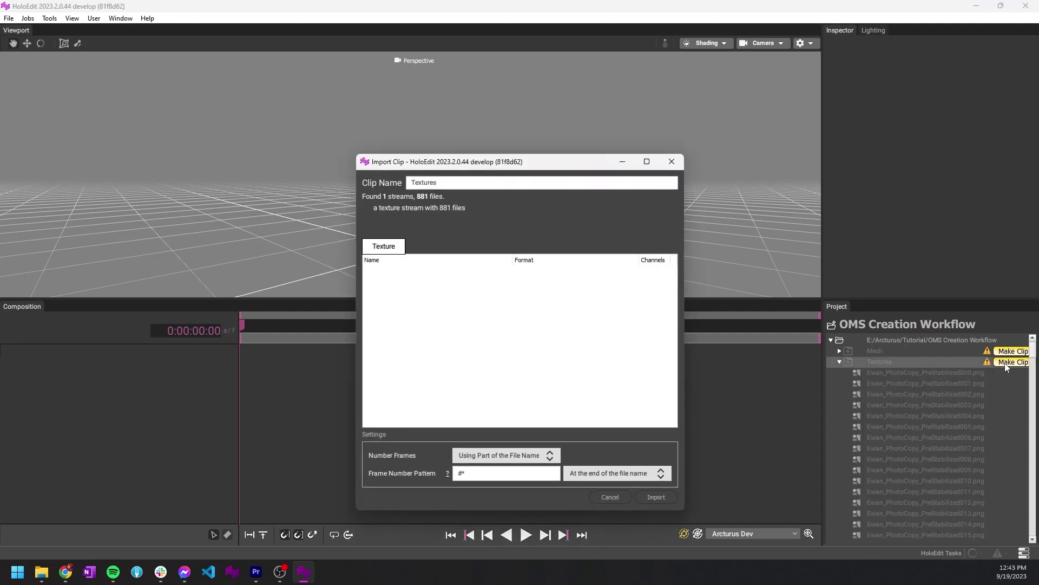
left_click(665, 504)
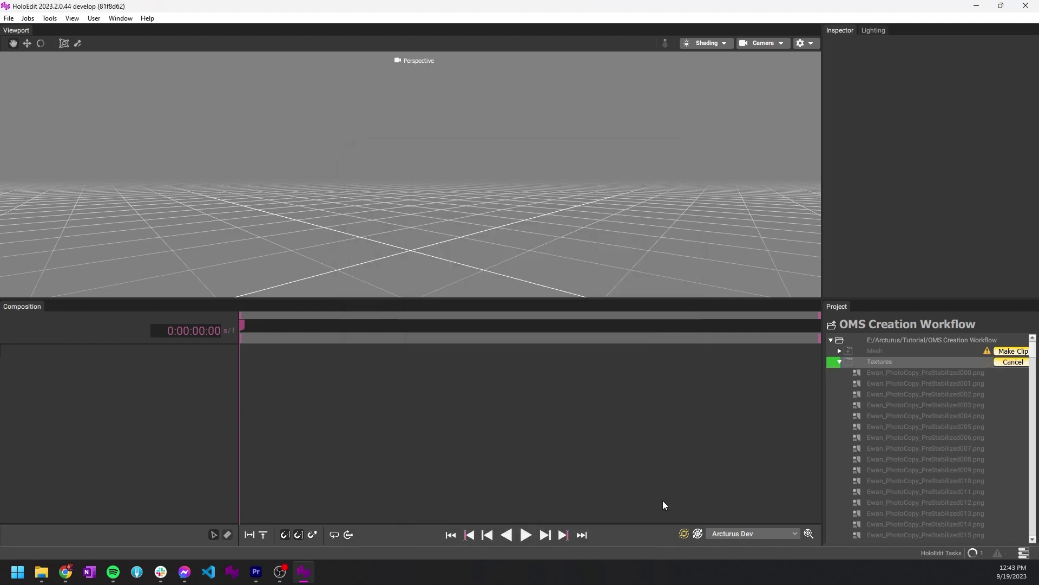
Import the Mesh OBJ sequence as a clip with Detect Stabilized Sequences left off
left_click(1009, 352)
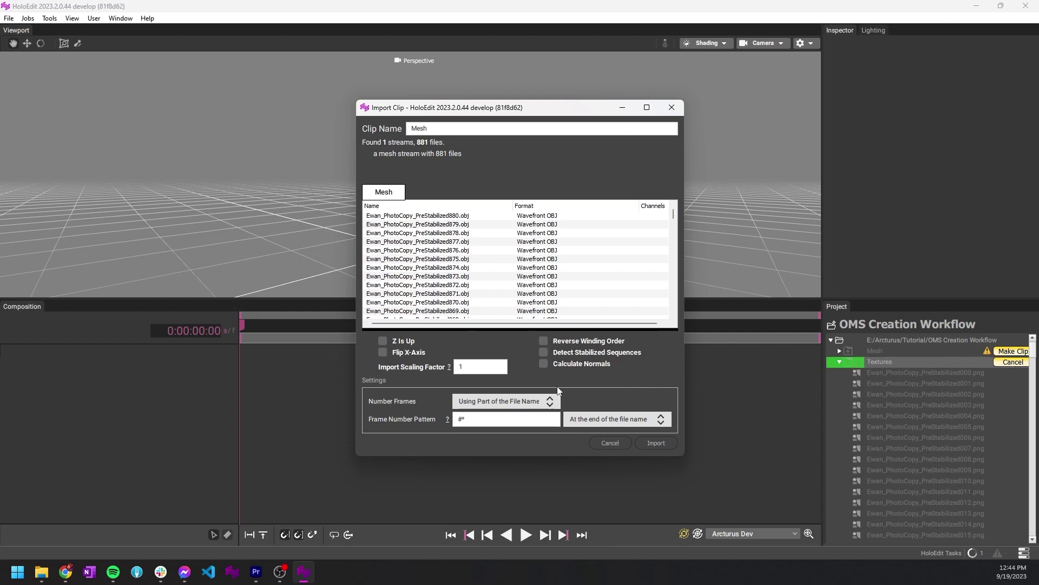
left_click(544, 352)
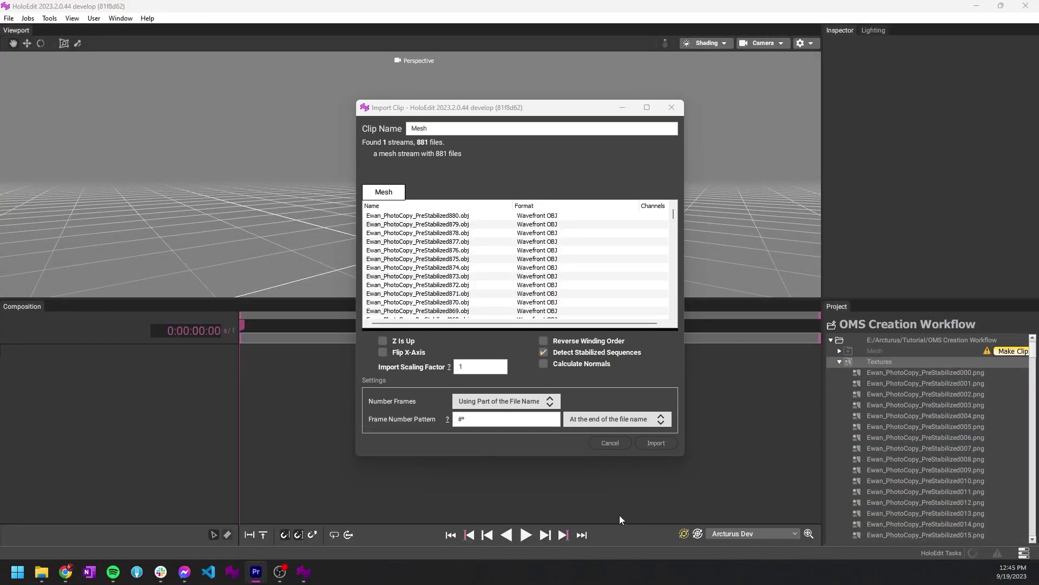
left_click(546, 350)
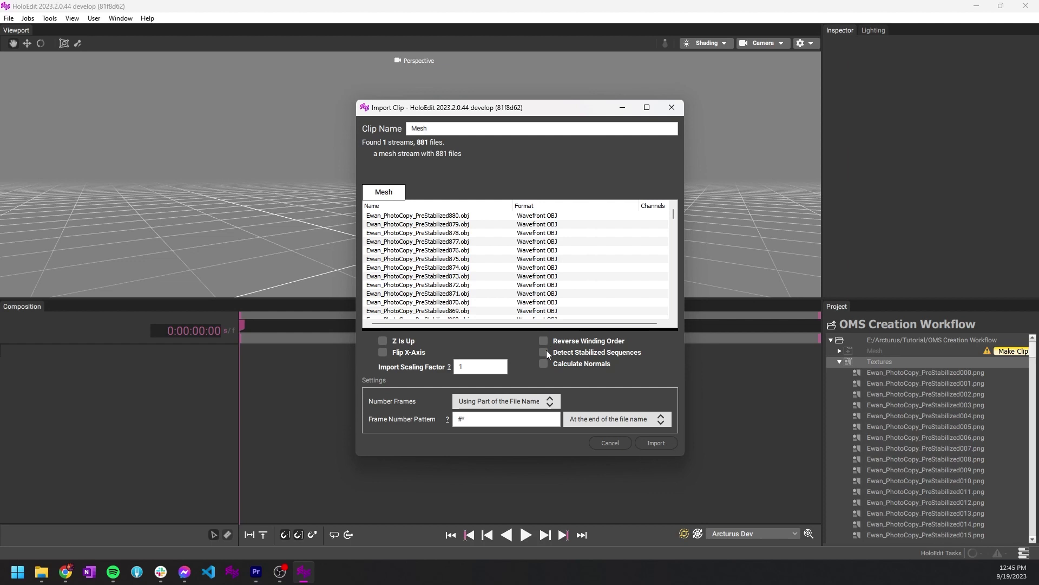
left_click(654, 443)
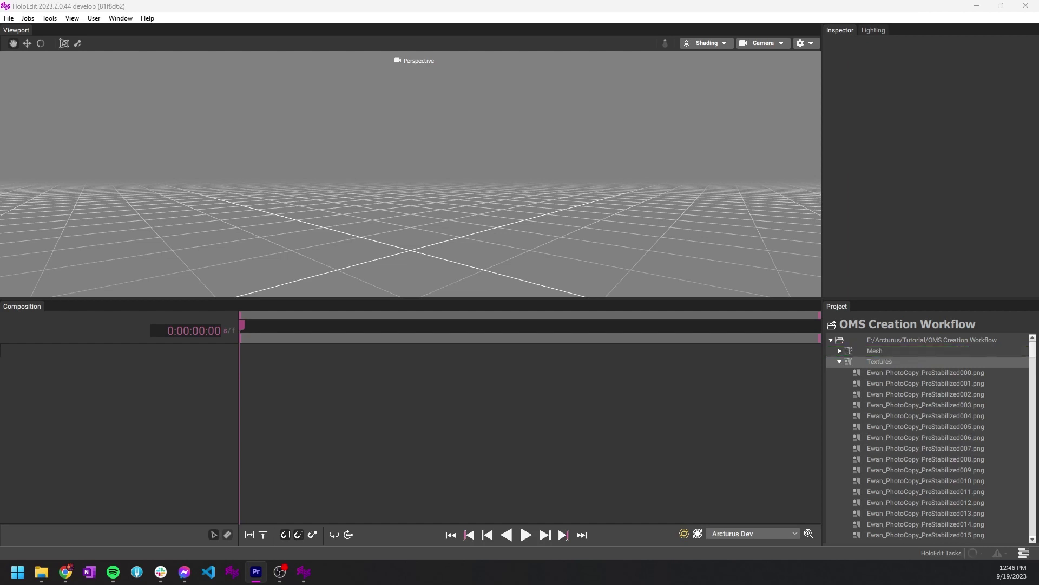
Drop the Mesh clip into the Composition as a new track and apply the OMS Compression preset
left_click_drag(876, 349, 157, 392)
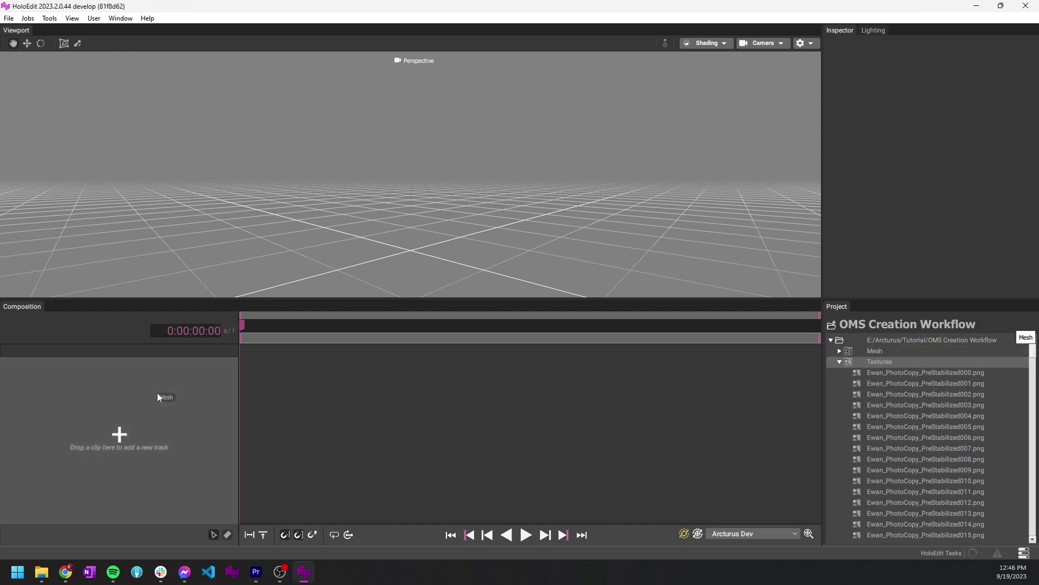
left_click_drag(757, 383, 769, 377)
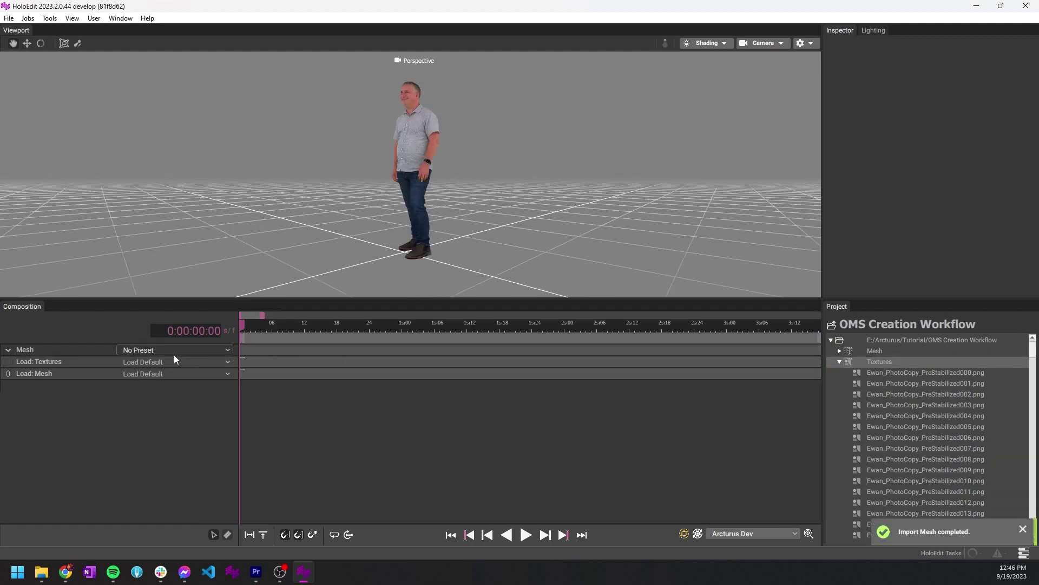
left_click(226, 350)
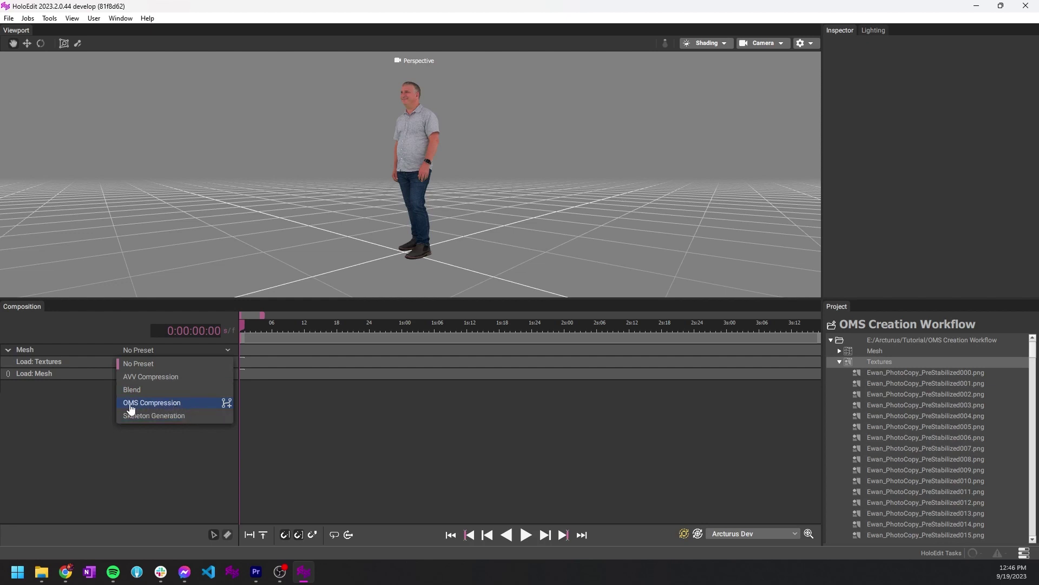
left_click(161, 404)
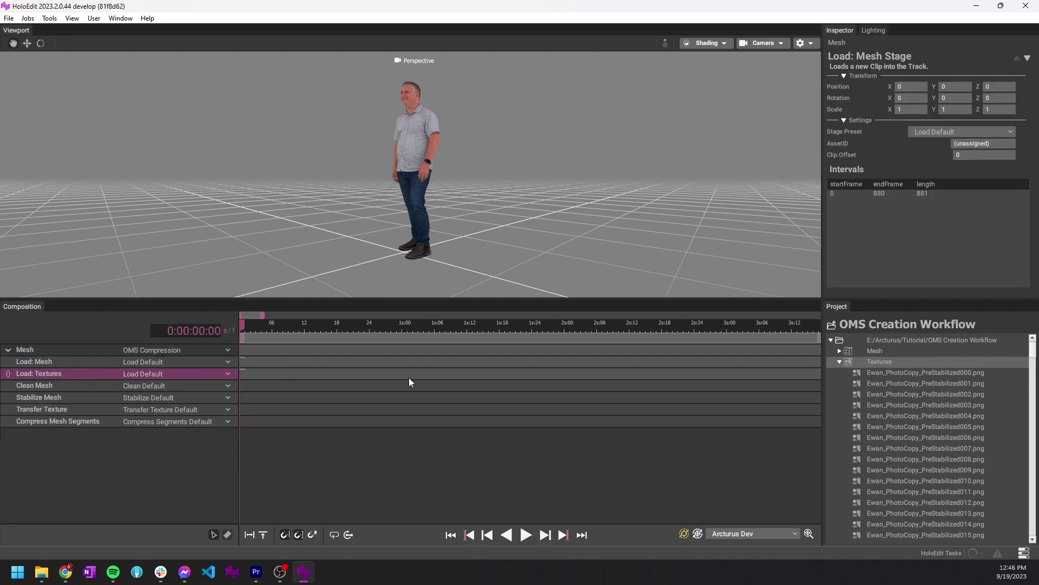
key("alt+Tab")
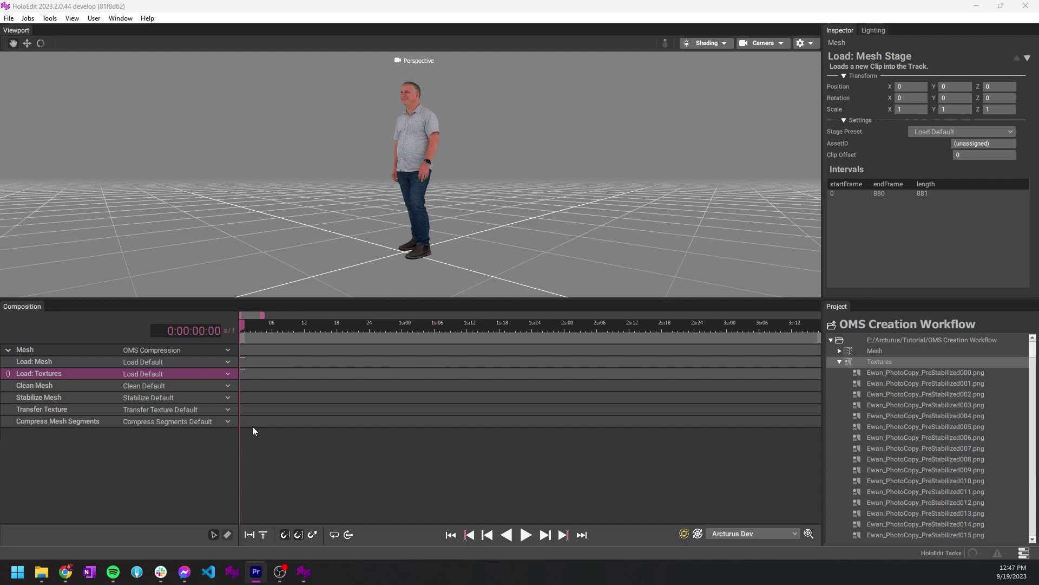
Enable decimation in the Clean Mesh stage, targeting 30000 vertices
left_click(56, 388)
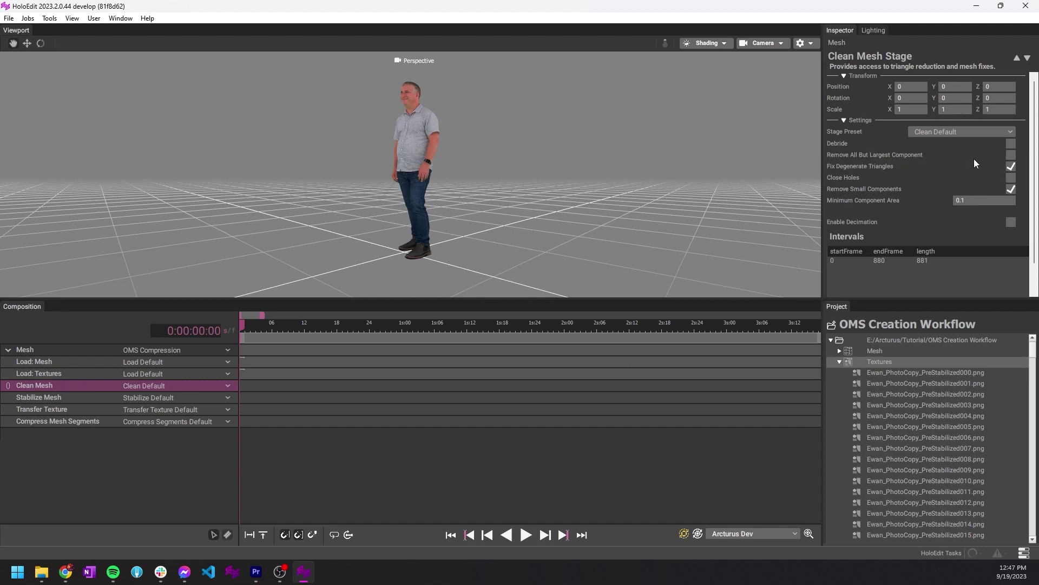
key("alt+Tab")
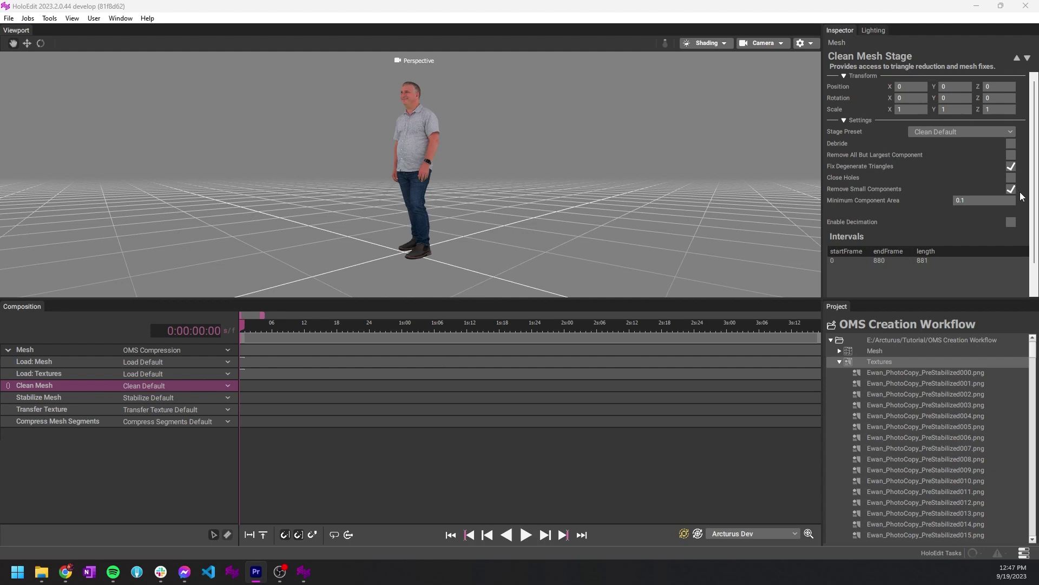
left_click(1011, 222)
scroll(928, 231, "down", 2)
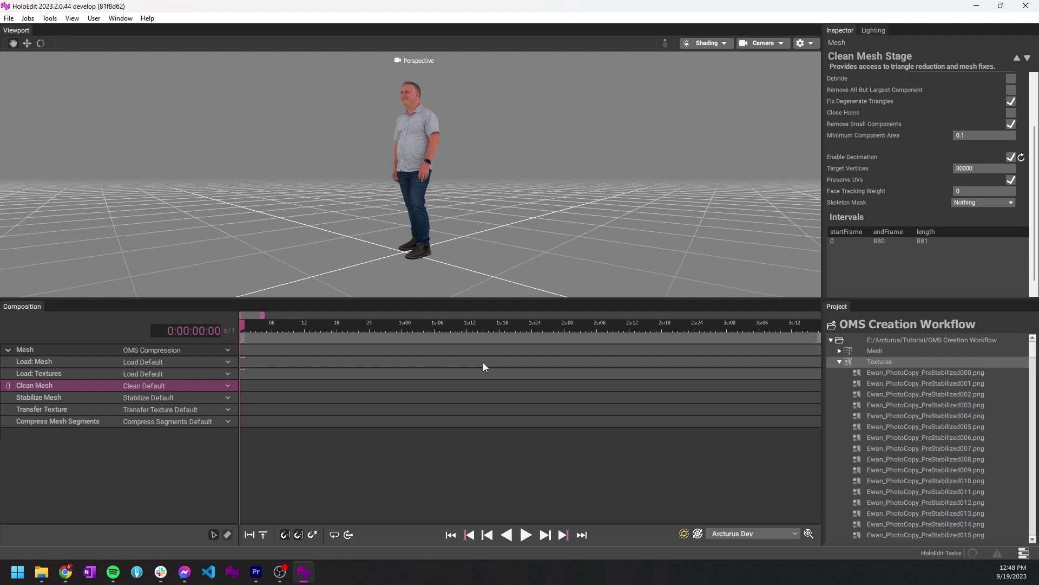
Inspect the Load: Mesh interval and leave the Clean Mesh skeleton mask at Nothing
left_click(484, 363)
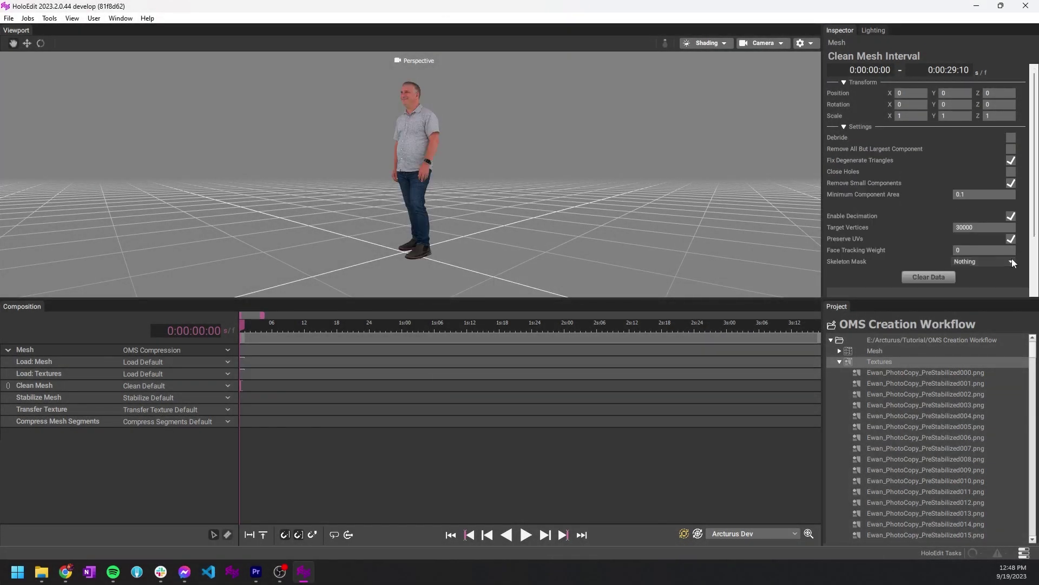
left_click(1011, 262)
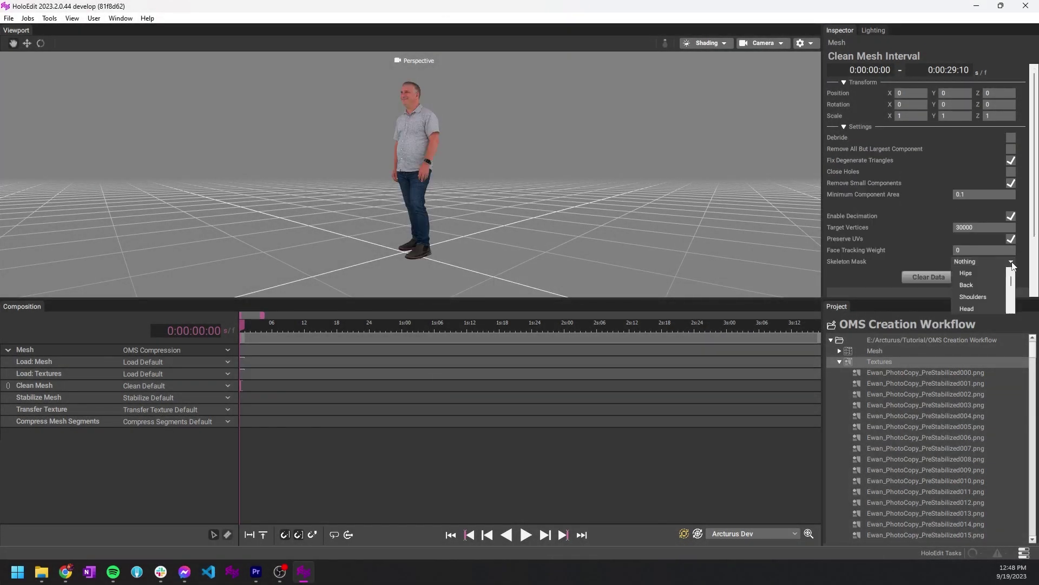
scroll(1001, 269, "down", 2)
scroll(991, 269, "down", 2)
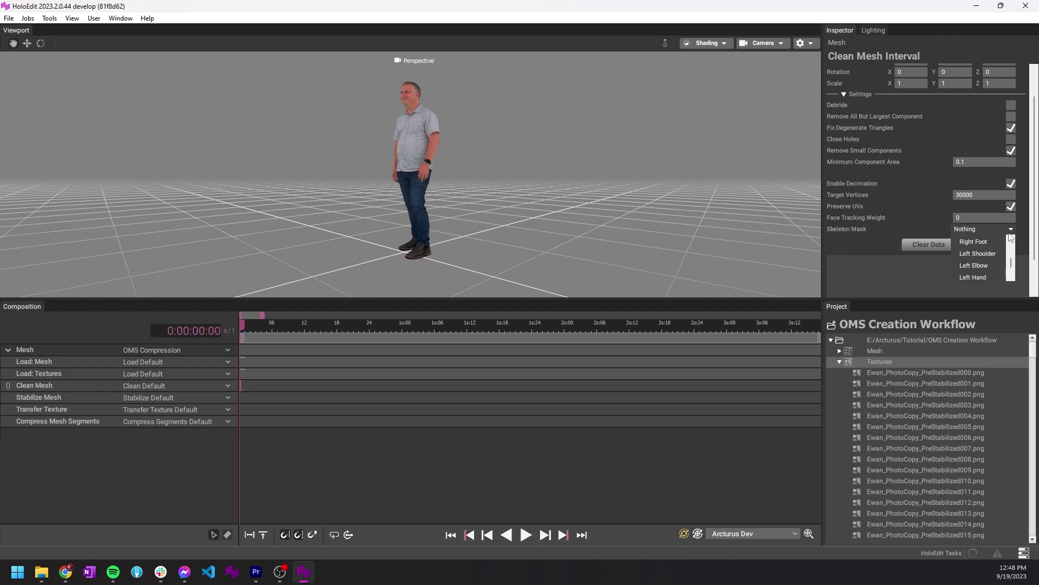
left_click(1011, 231)
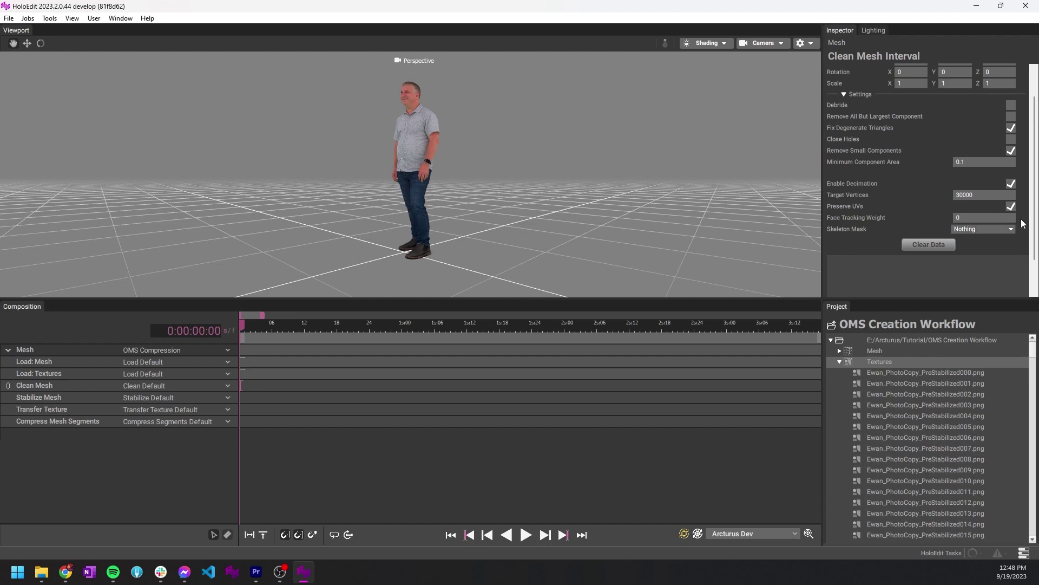
Review the Stabilize Mesh Inspector settings and open the frames 0–24 ProcessingSlice composition
left_click(28, 397)
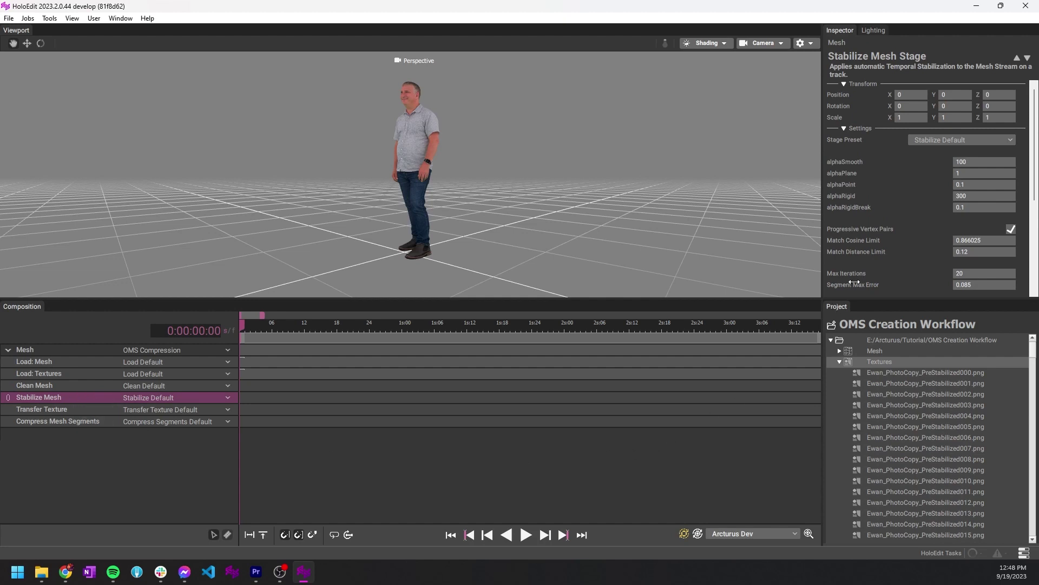
scroll(1035, 148, "down", 1)
scroll(1036, 148, "down", 5)
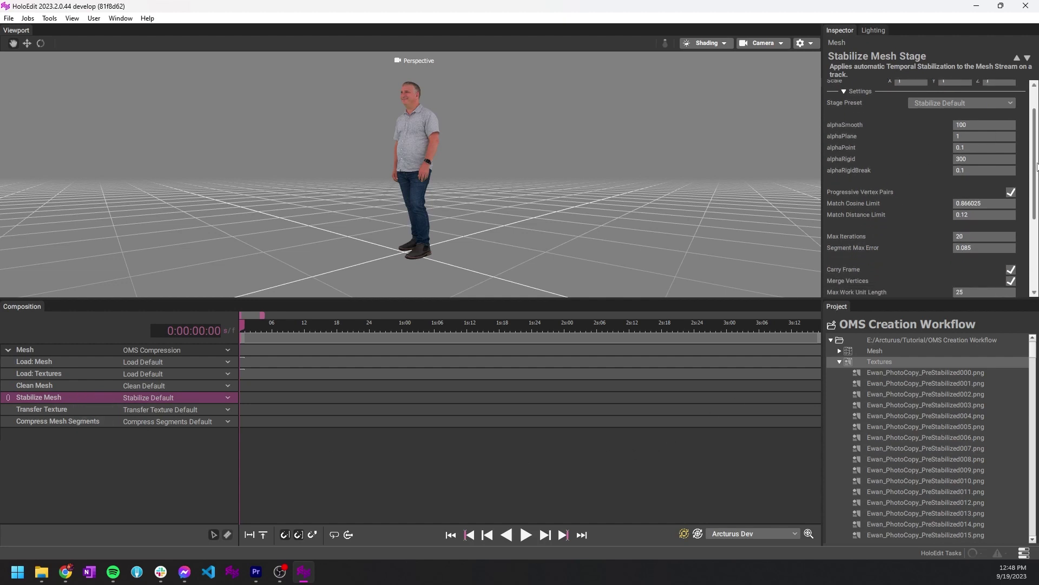
scroll(1035, 149, "down", 2)
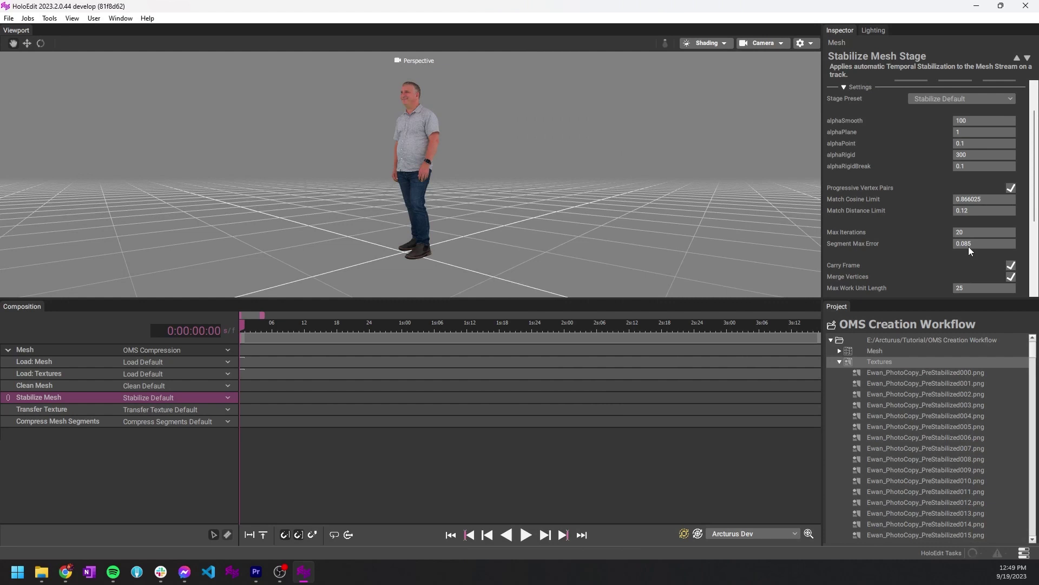
scroll(969, 249, "down", 1)
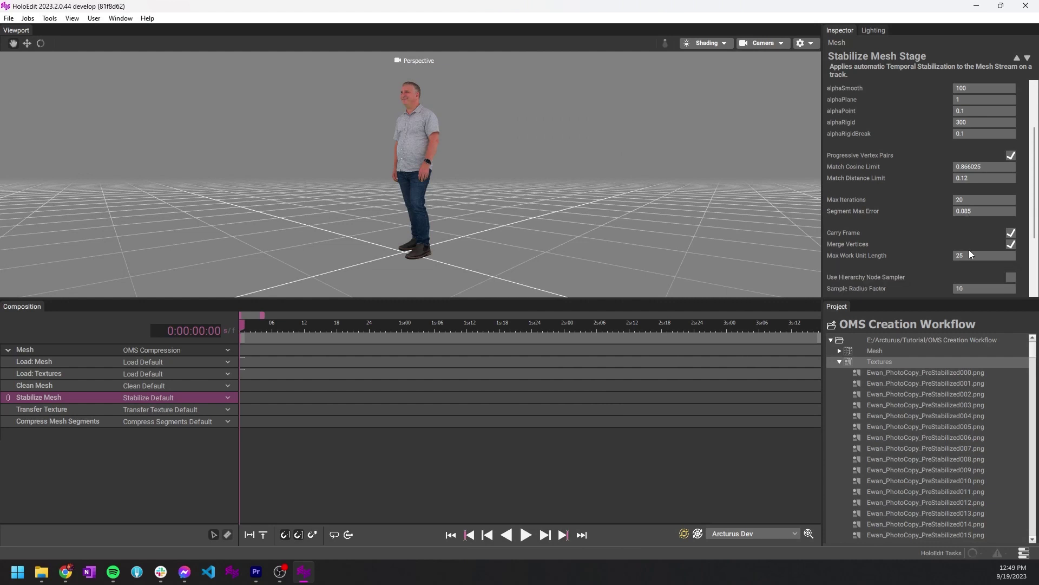
mouse_move(1036, 181)
left_mouse_down()
mouse_move(1036, 163)
mouse_move(1037, 202)
mouse_move(1037, 175)
left_mouse_up()
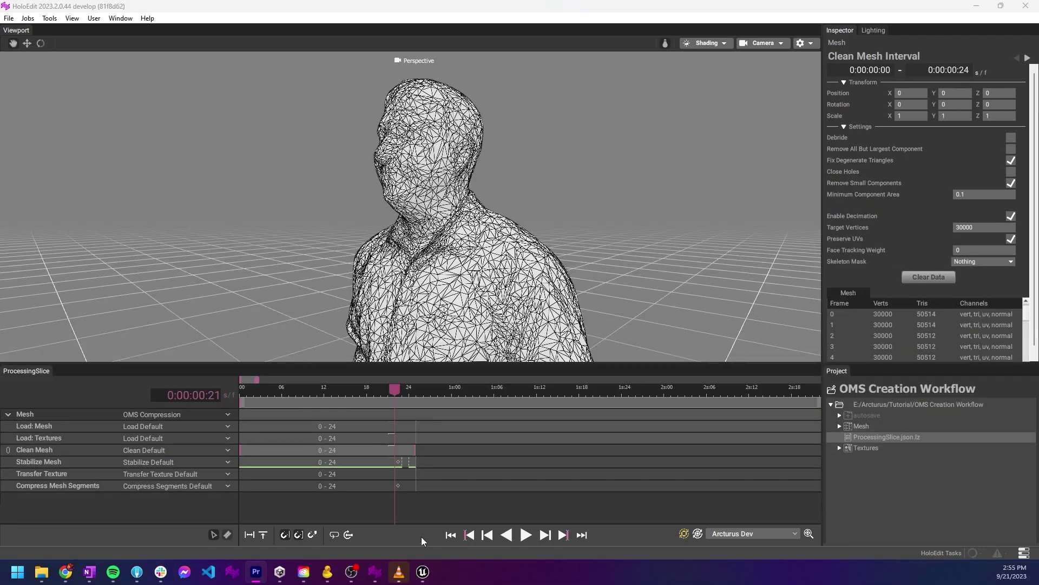
Compare the Clean Mesh and Stabilize Mesh intervals across frames 14–22 of the slice
mouse_move(394, 385)
left_mouse_down()
mouse_move(368, 388)
mouse_move(382, 388)
left_mouse_up()
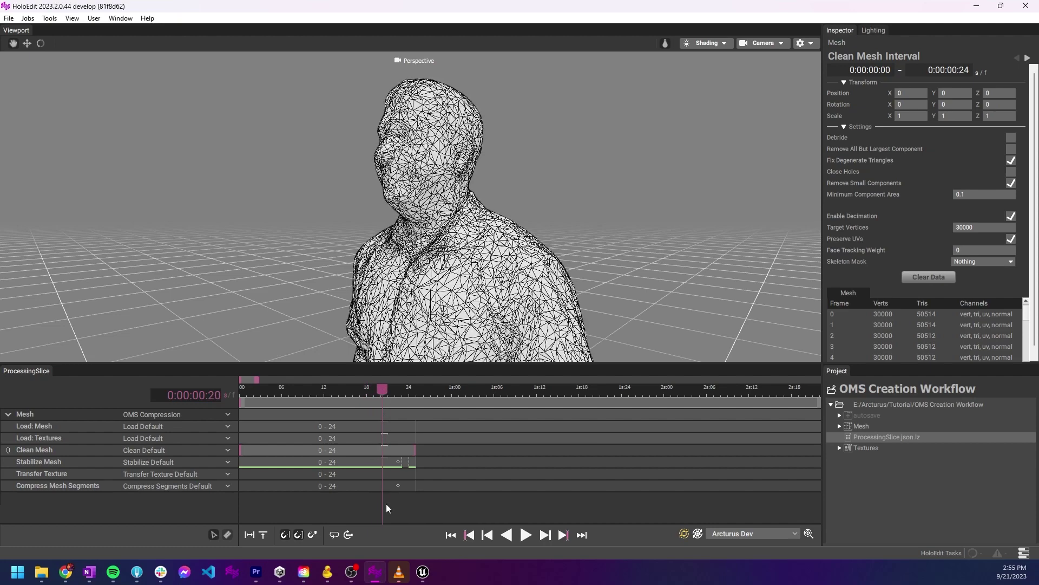
left_click(399, 464)
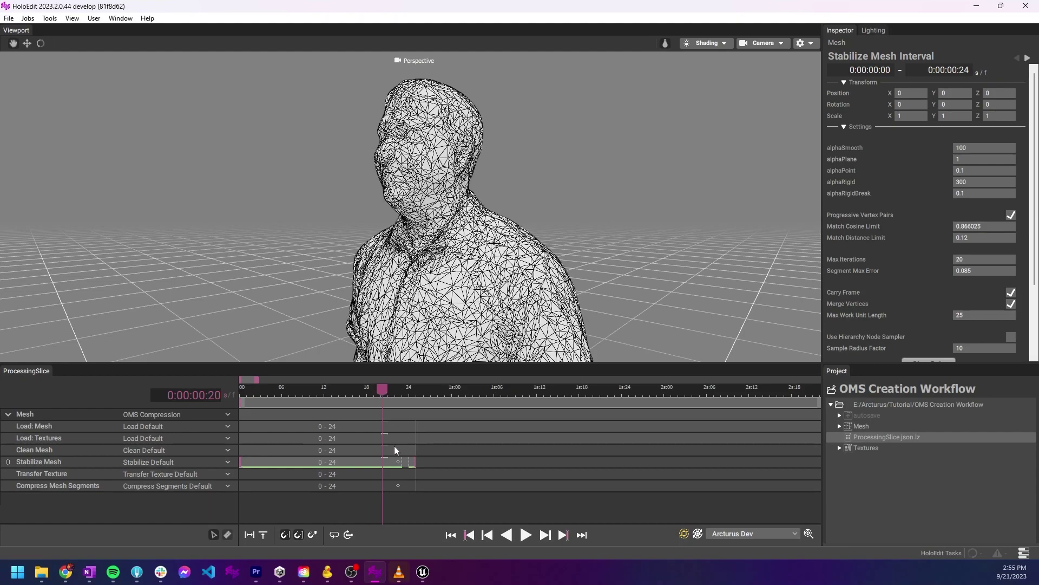
left_click(367, 388)
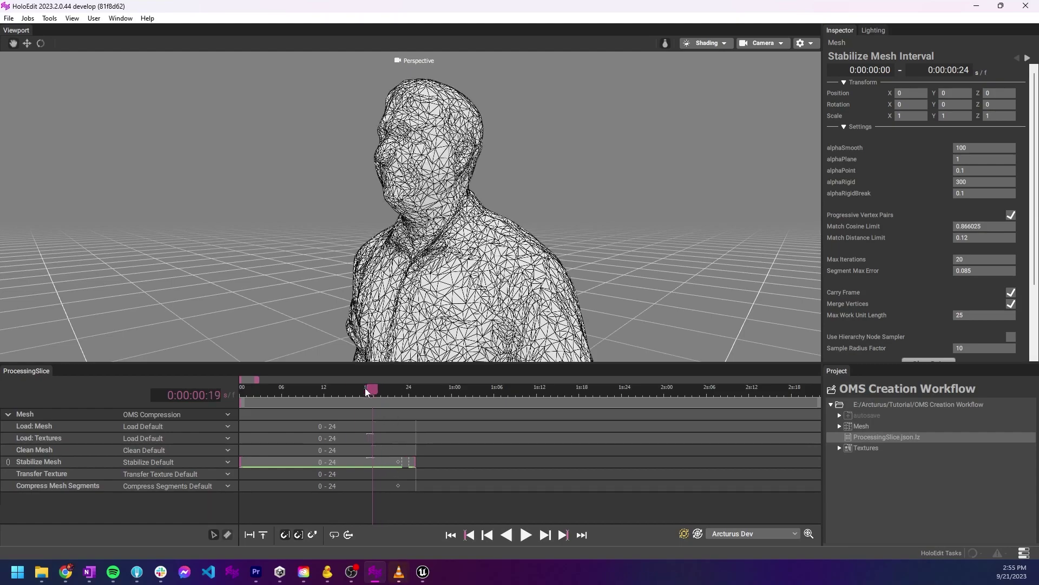
left_click(395, 452)
left_click(346, 401)
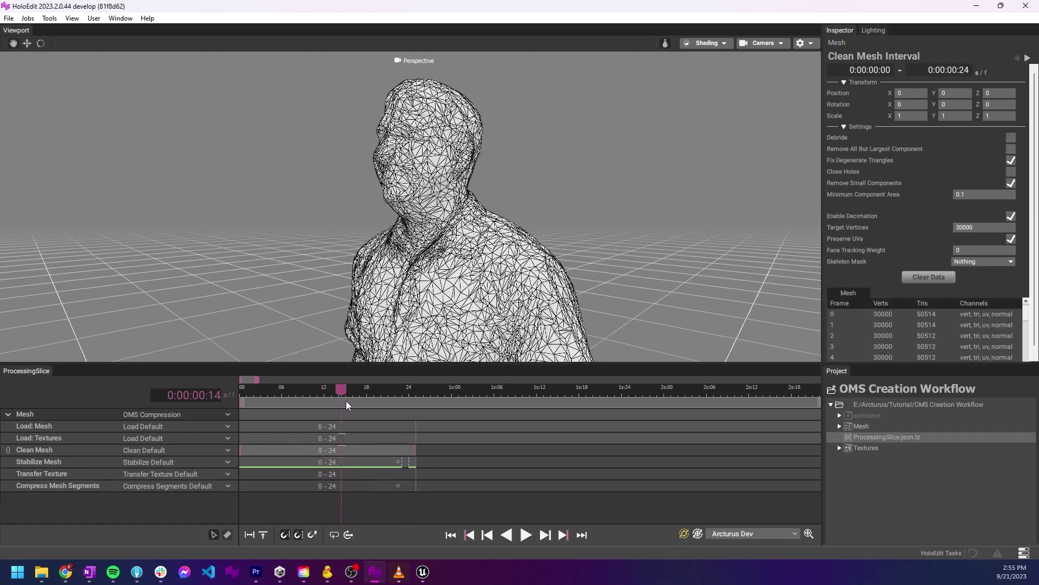
mouse_move(346, 400)
left_mouse_down()
mouse_move(401, 400)
mouse_move(288, 400)
mouse_move(397, 407)
left_mouse_up()
left_click(399, 461)
left_click(401, 449)
Set viewport shading to UVs and scrub the slice to review the stabilized mesh
left_click(707, 43)
left_click(698, 116)
left_click(390, 460)
left_click(366, 388)
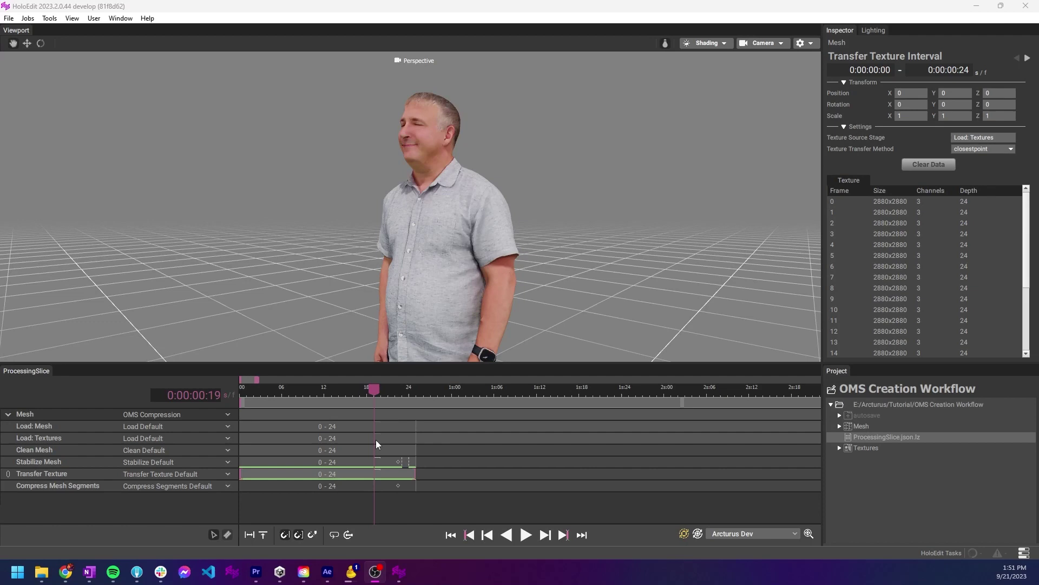
left_click_drag(374, 390, 394, 404)
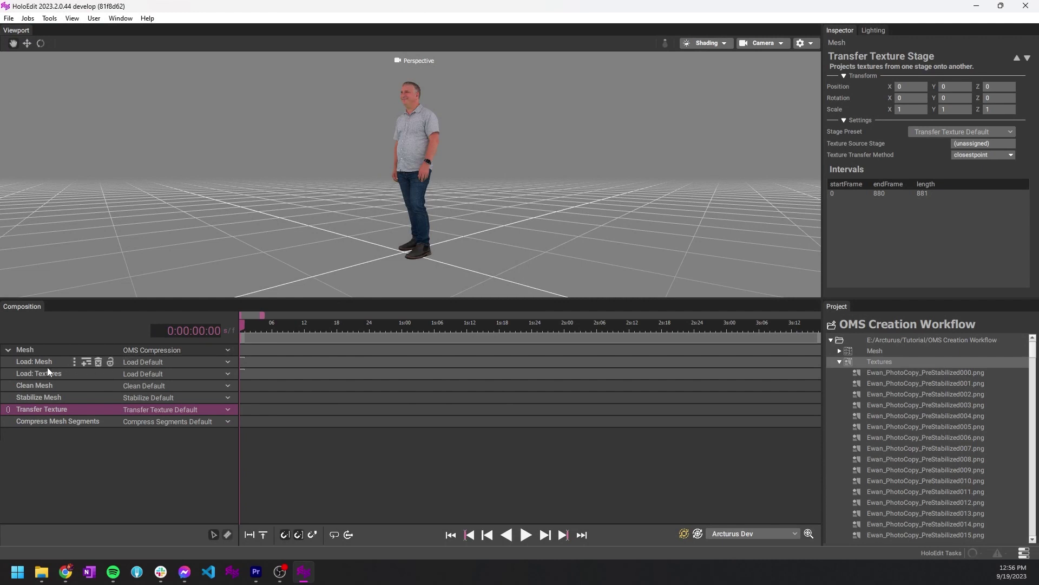
left_click(260, 361)
left_click(265, 374)
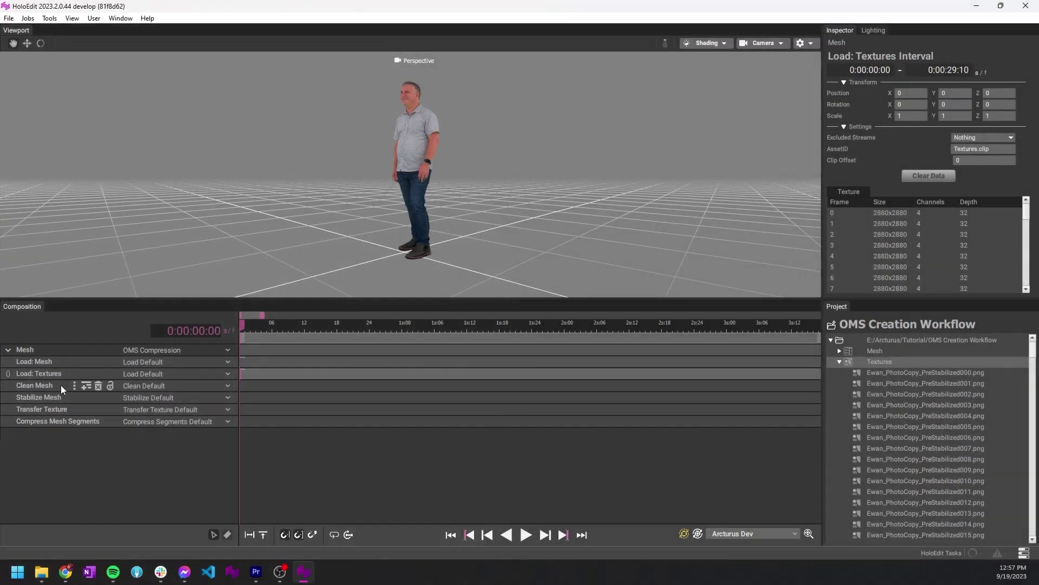
left_click(60, 408)
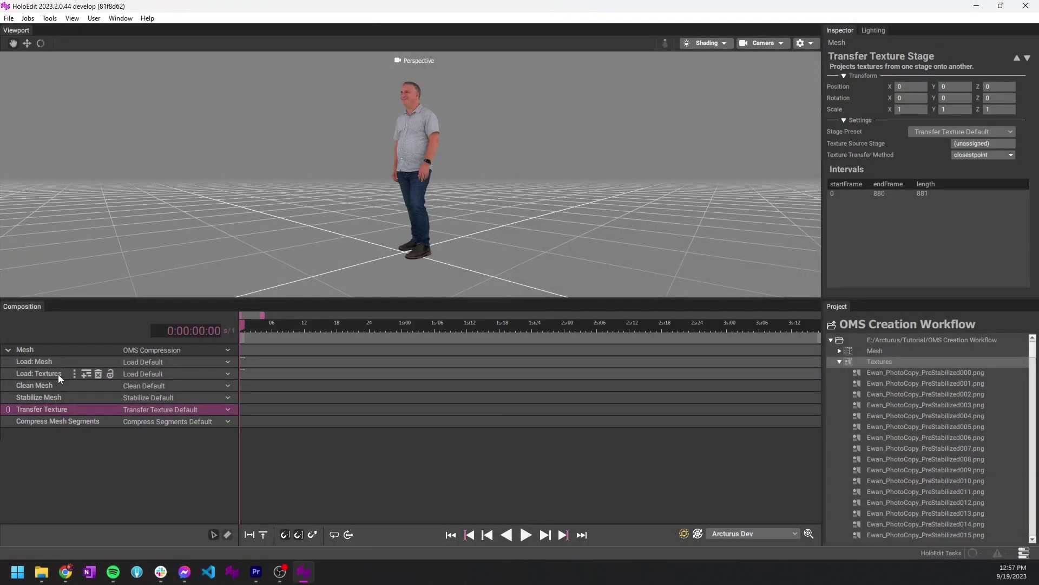
left_click_drag(57, 375, 984, 145)
mouse_move(98, 425)
left_click(47, 420)
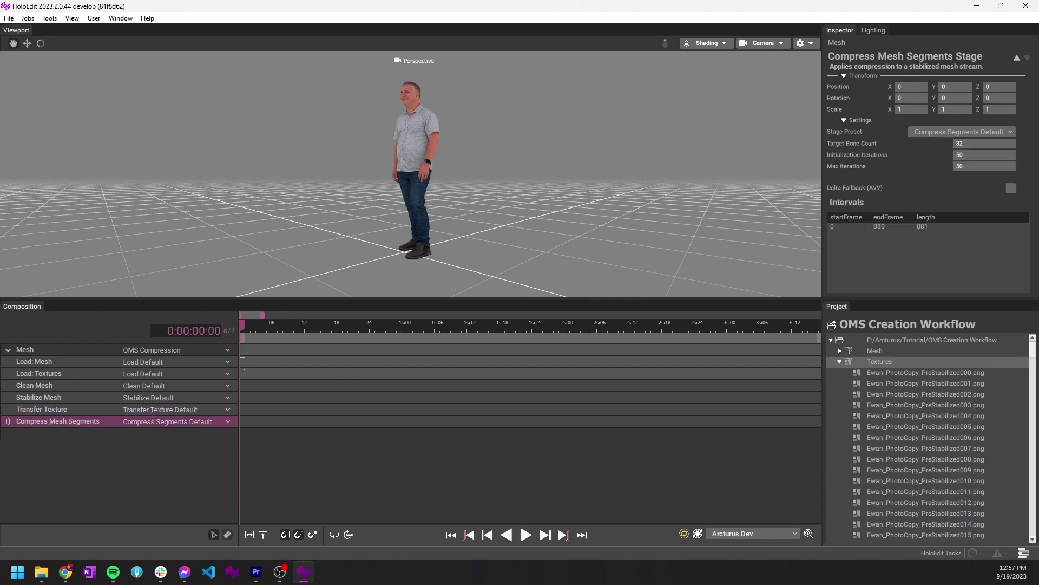
key("alt+Tab")
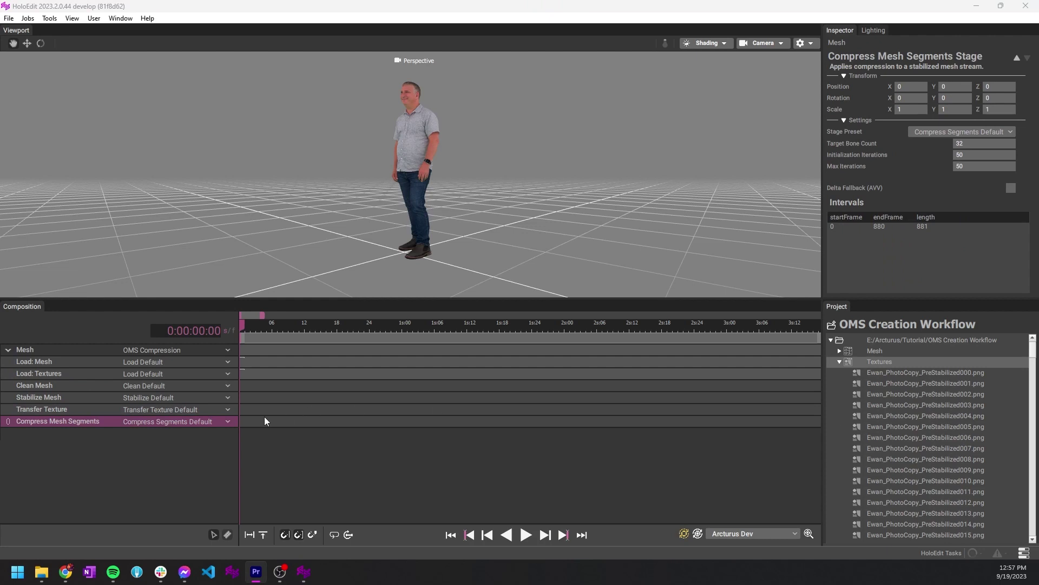
mouse_move(81, 423)
left_click(33, 422)
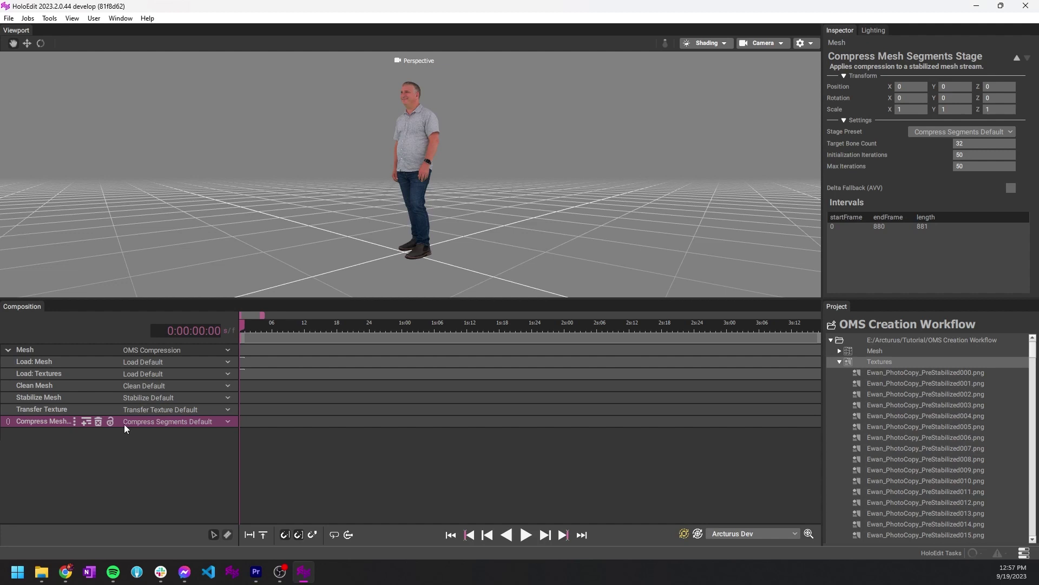
left_click_drag(241, 422, 268, 420)
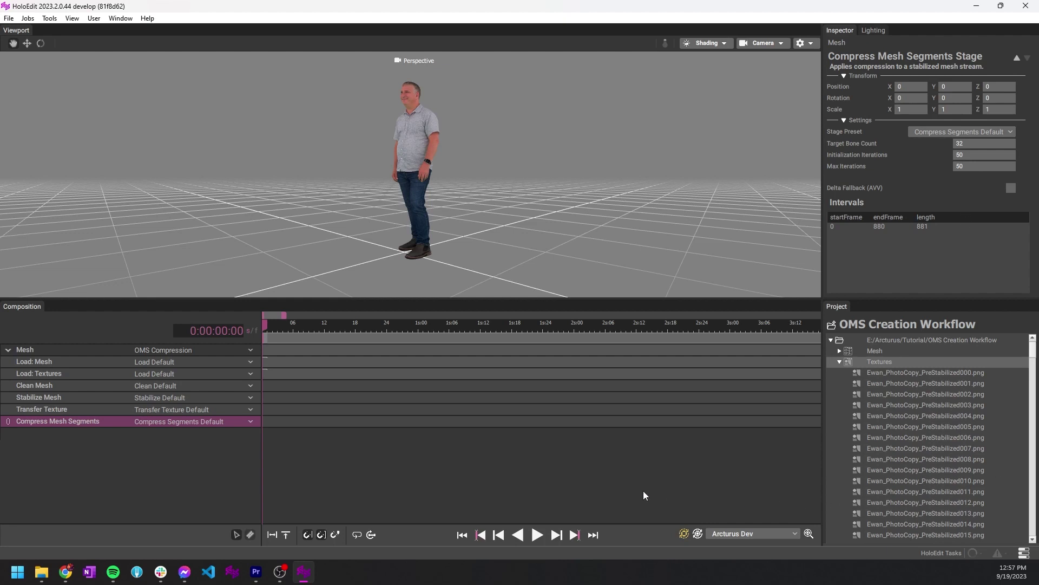
Save the composition through File > Save as ProcessingSlice.json.lz
left_click(9, 18)
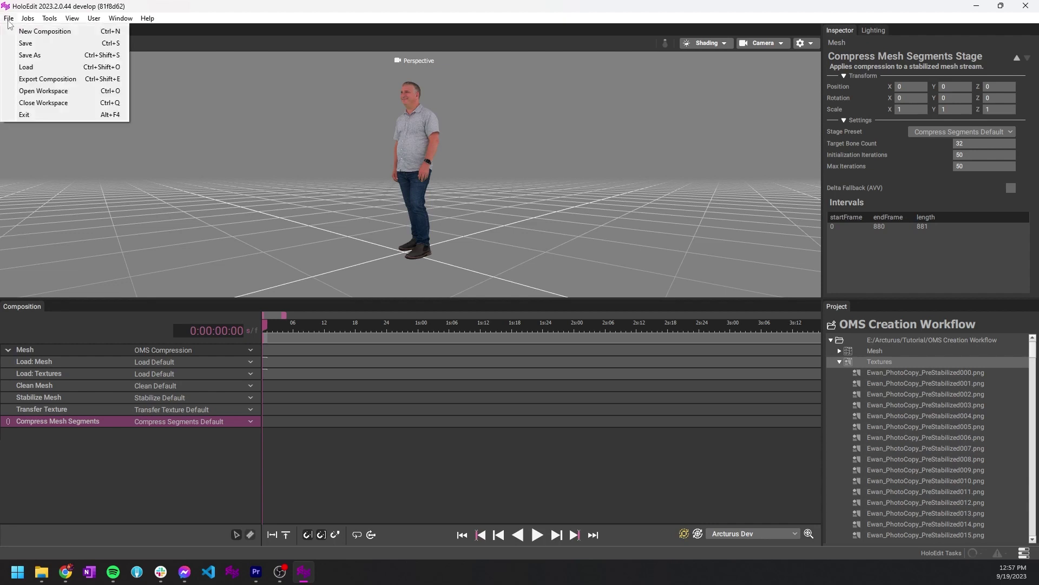
left_click(24, 44)
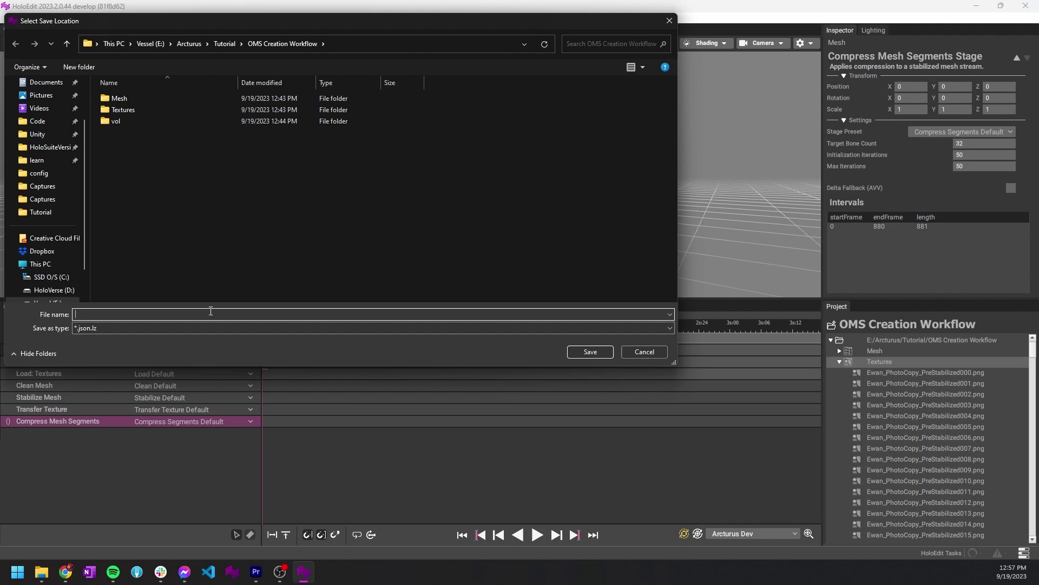
left_click(210, 313)
type("ProcessingSlice")
key("Return")
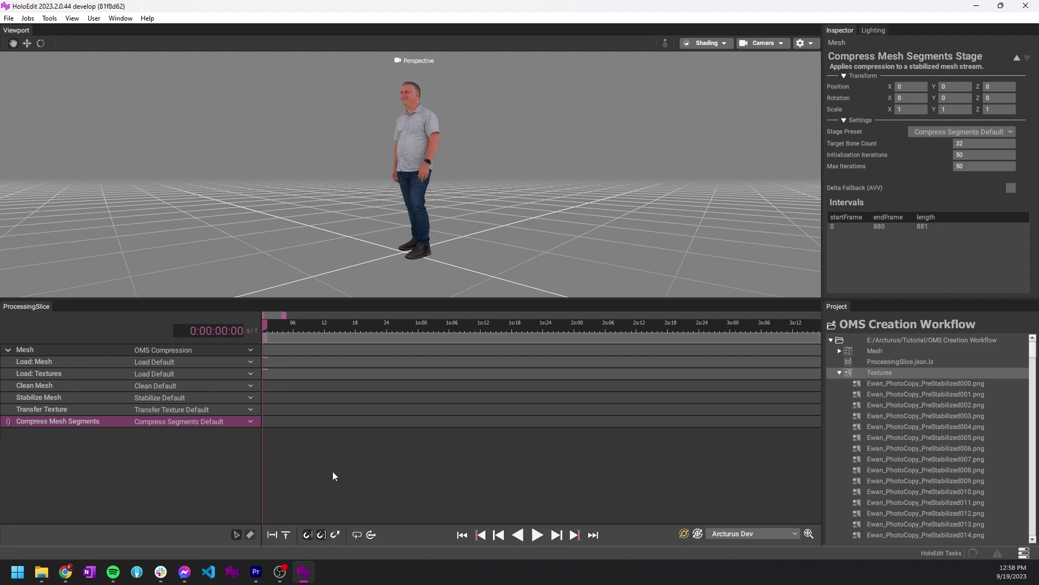
Show frame numbers on the timeline and razor all tracks at frame 24 into 0–24 and 25–880
left_click(255, 333)
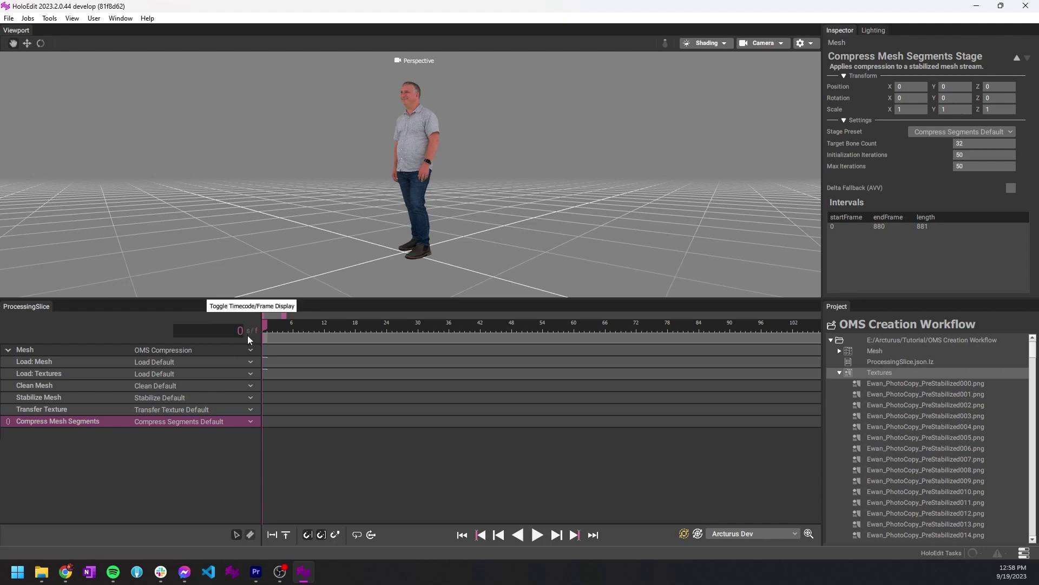
left_click_drag(265, 325, 392, 329)
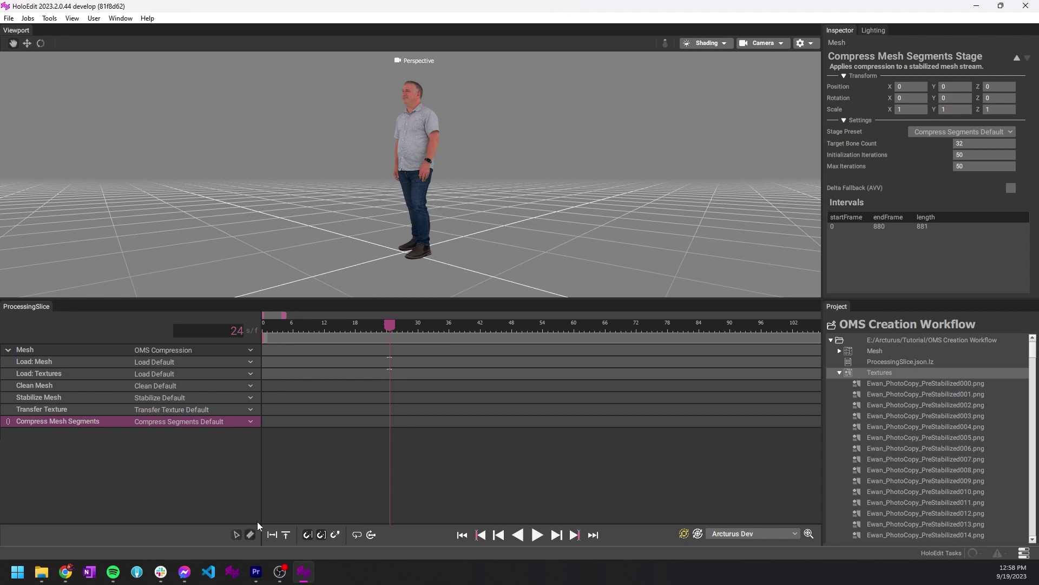
left_click(395, 370)
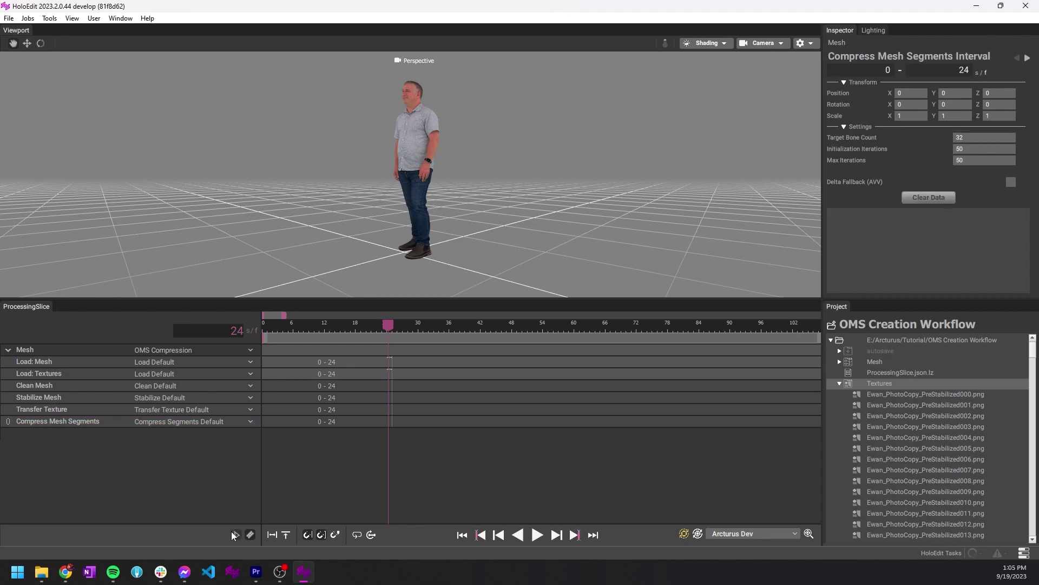
Select the frames 0–24 intervals of the last four stages and Execute them
left_click(235, 534)
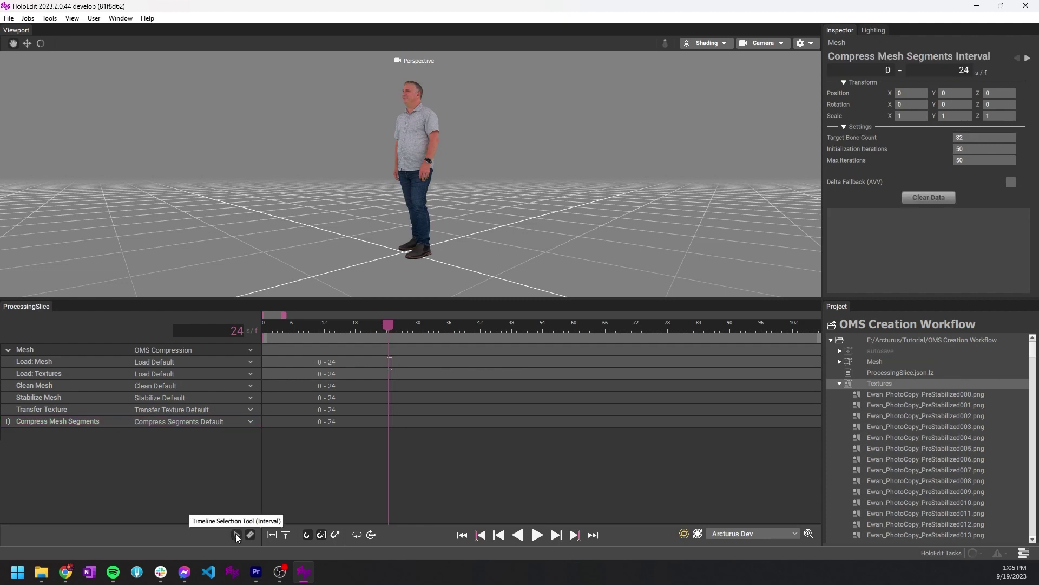
left_click_drag(332, 453, 333, 385)
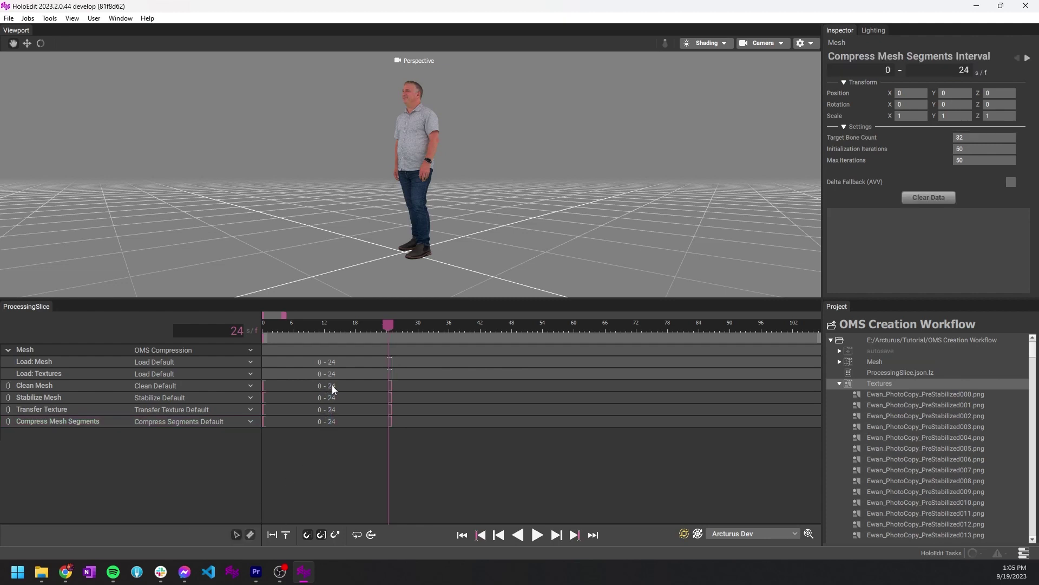
right_click(334, 386)
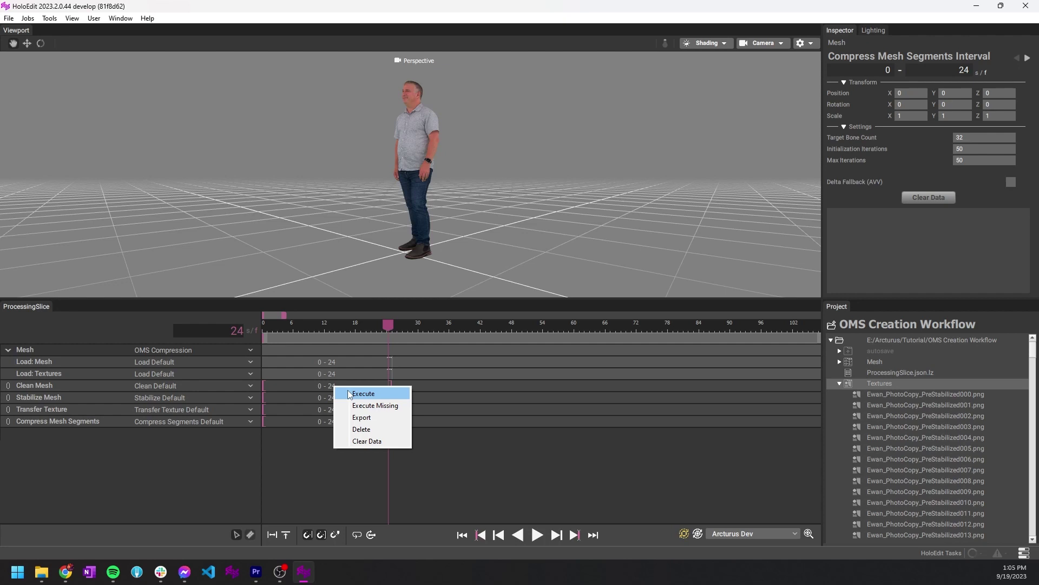
left_click(349, 395)
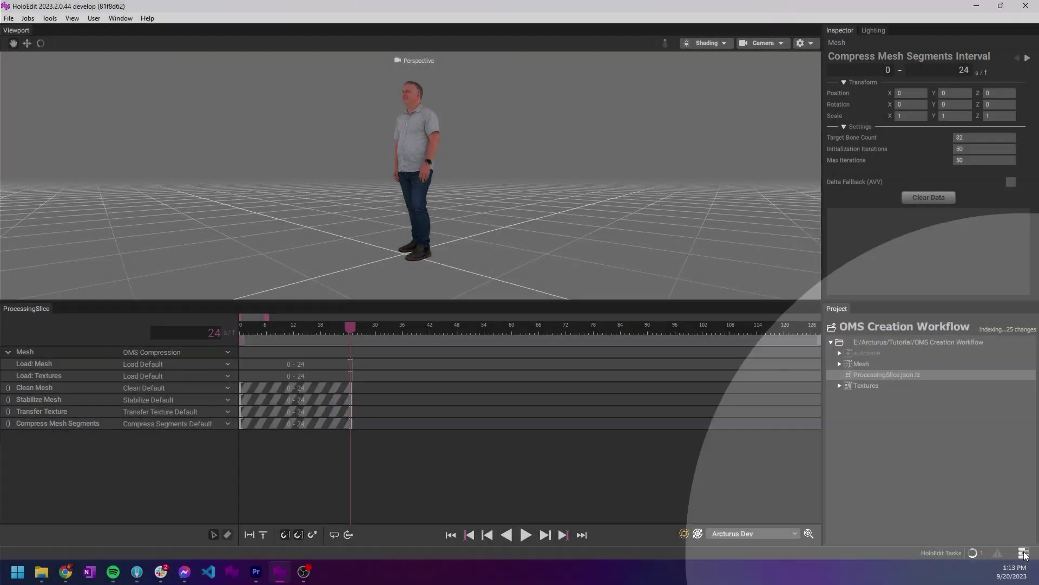
Show the running 0–24 task and expand its Send Input Files and Upload Input Files steps
left_click(1024, 553)
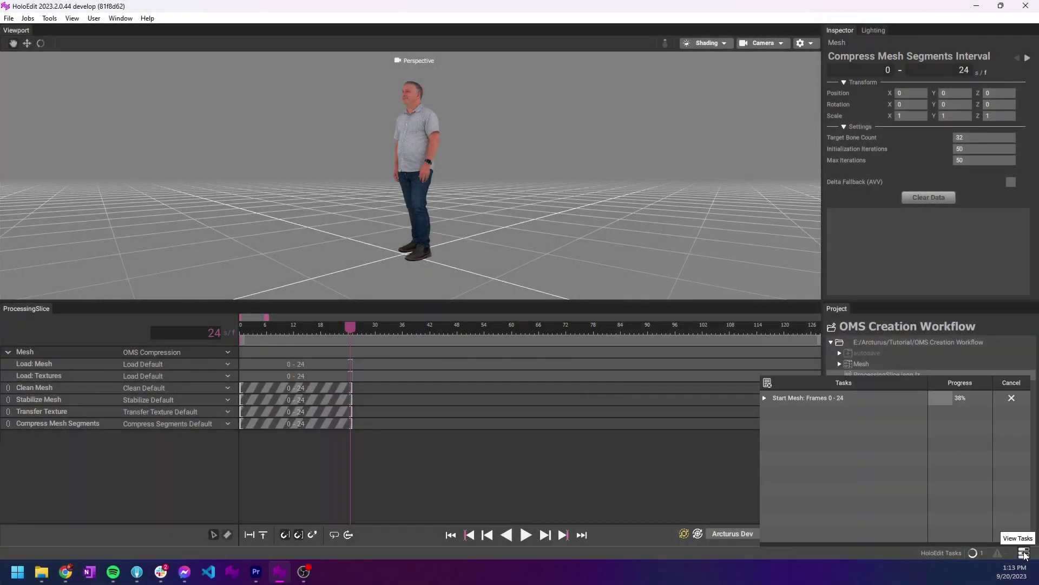
left_click(765, 398)
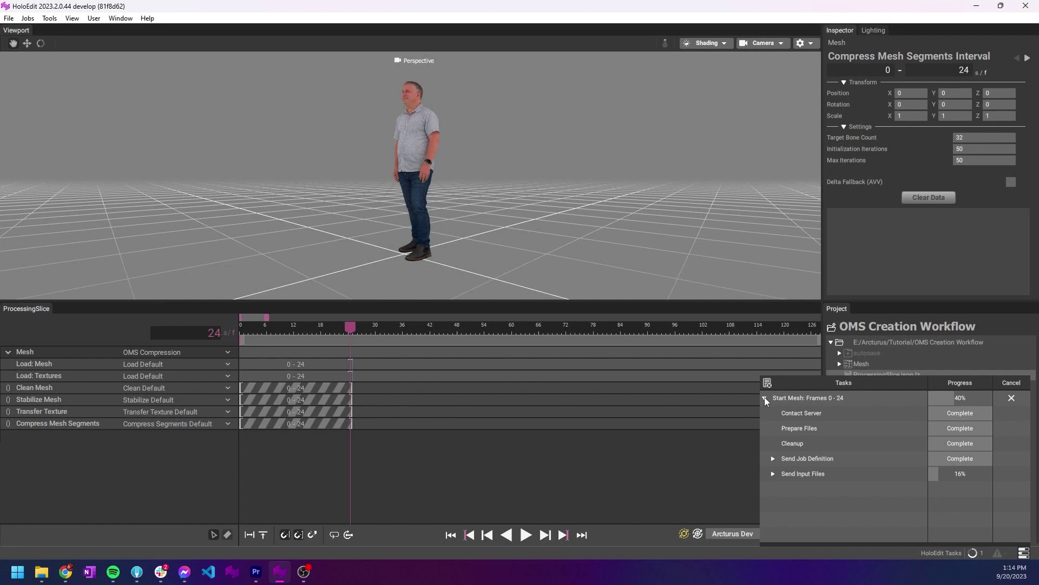
left_click(773, 474)
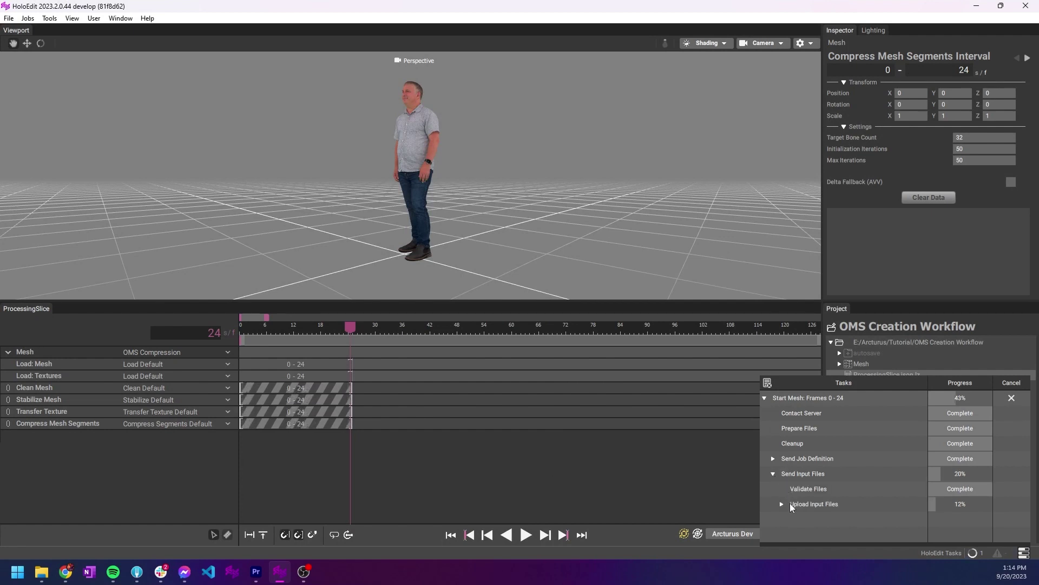
left_click(782, 503)
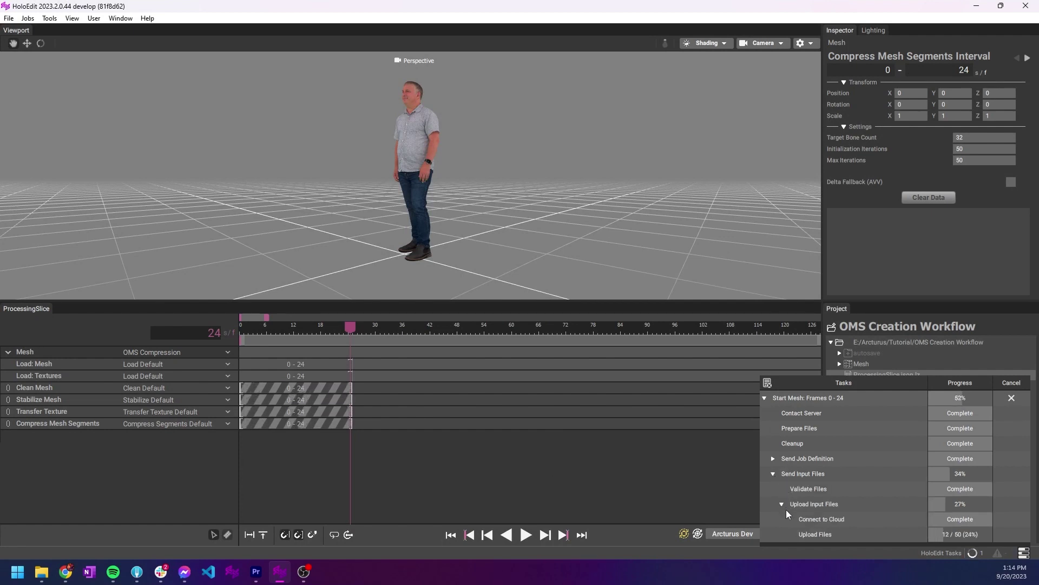
Close the task list, open the Job Viewer and inspect the Clean Mesh 0–24 interval
left_click(1024, 553)
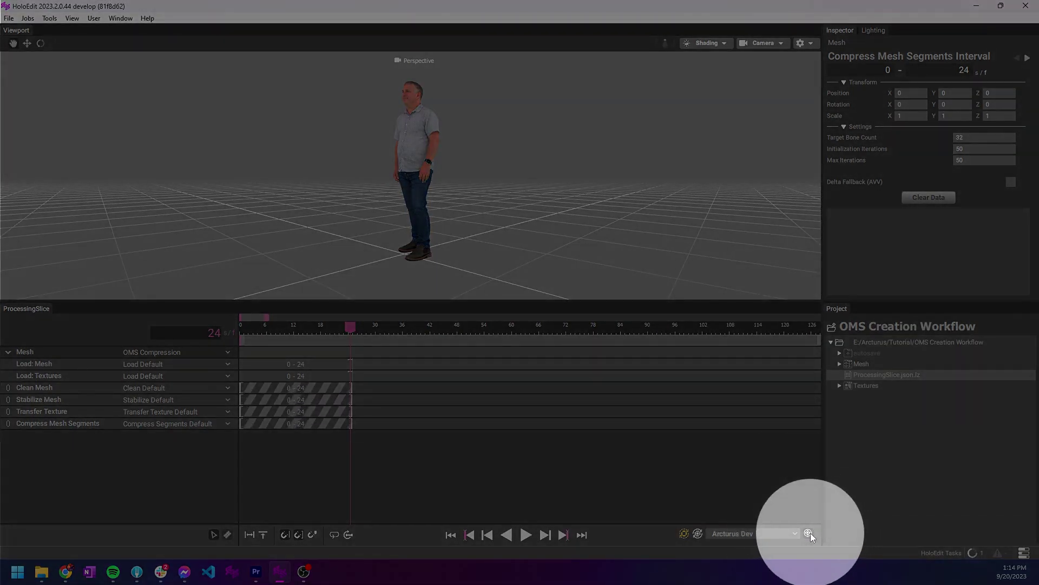
left_click(809, 533)
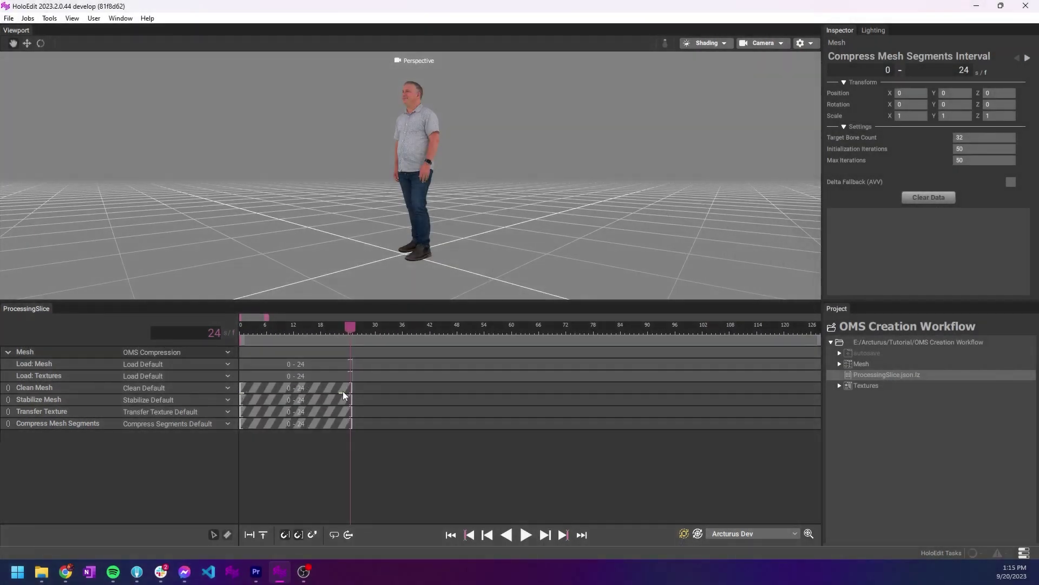
left_click(343, 390)
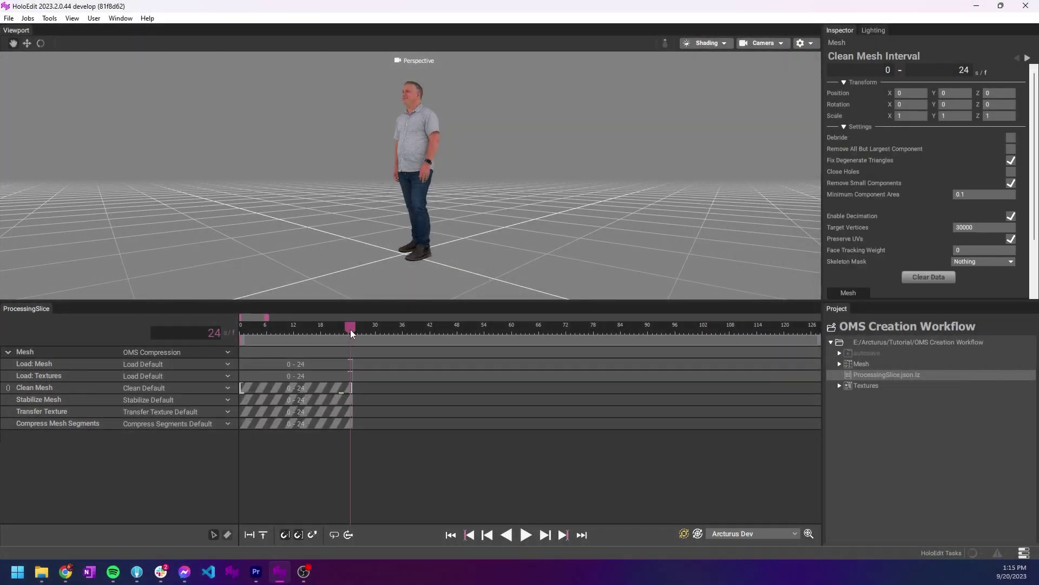
left_click_drag(352, 325, 339, 325)
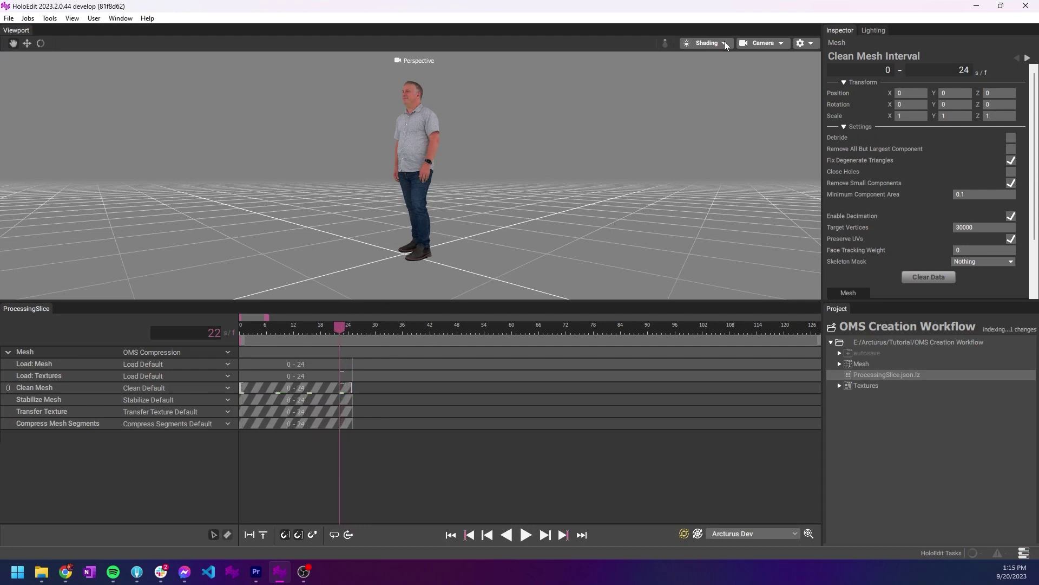
Turn on wireframe shading and inspect the stabilized mesh for frames 0–24
left_click(709, 43)
scroll(416, 175, "up", 8)
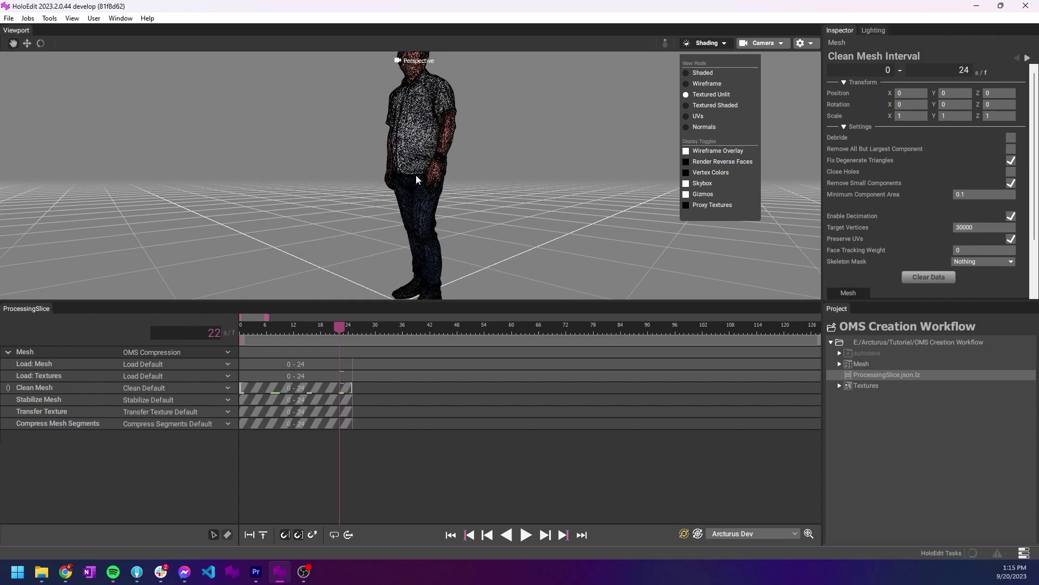
left_click(485, 171)
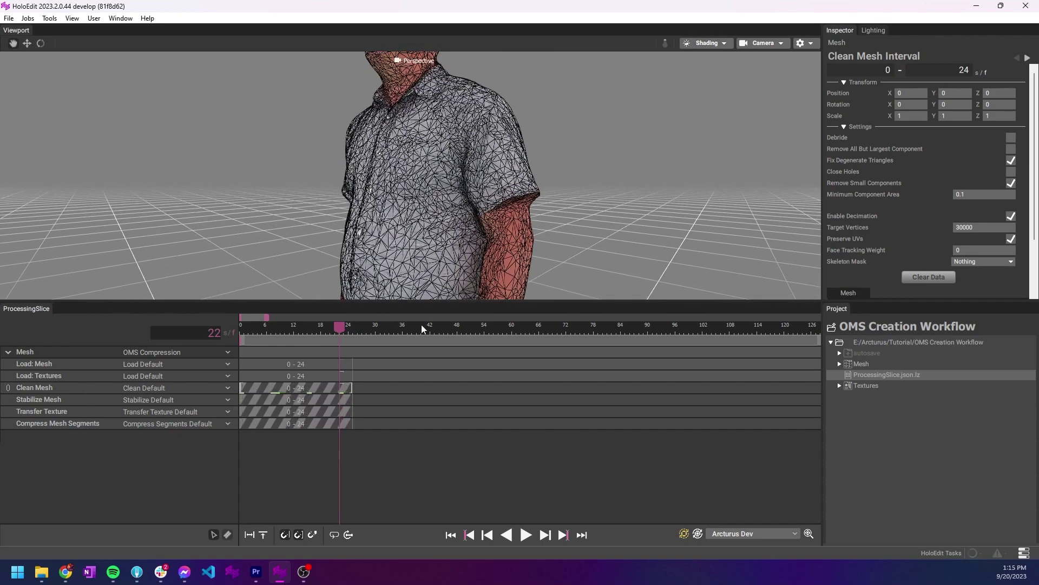
scroll(409, 228, "down", 6)
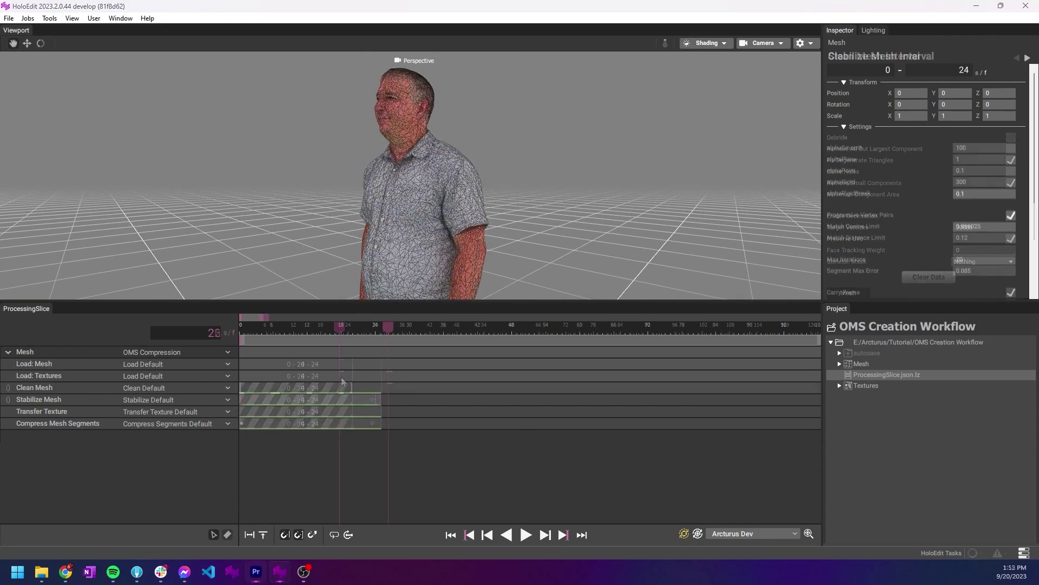
left_click(274, 467)
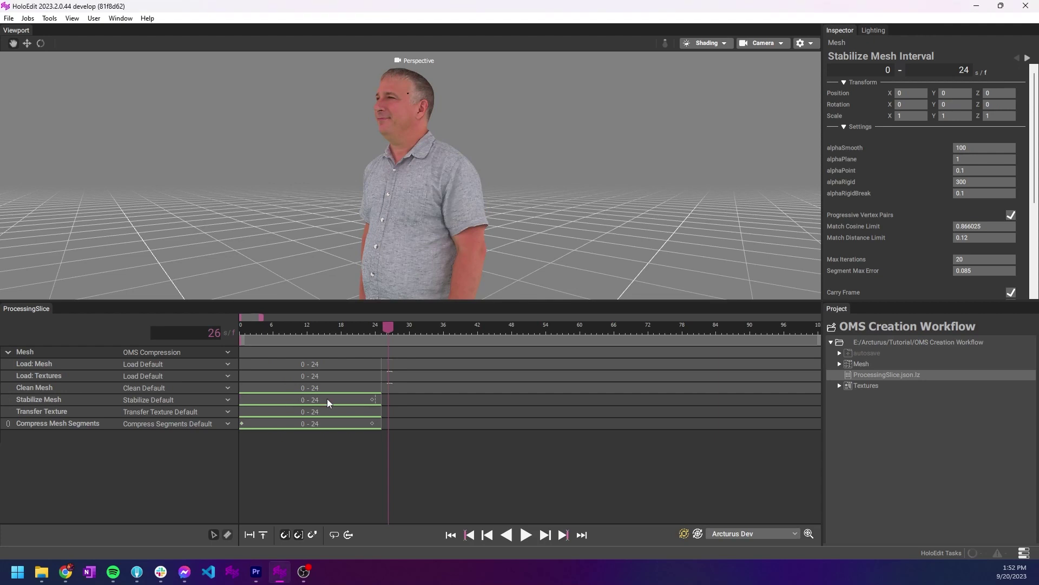
Scrub through the Transfer Texture 0–24 frames and choose an action from the interval's menu
left_click(336, 414)
left_click_drag(389, 327, 334, 346)
left_click_drag(404, 284, 537, 260)
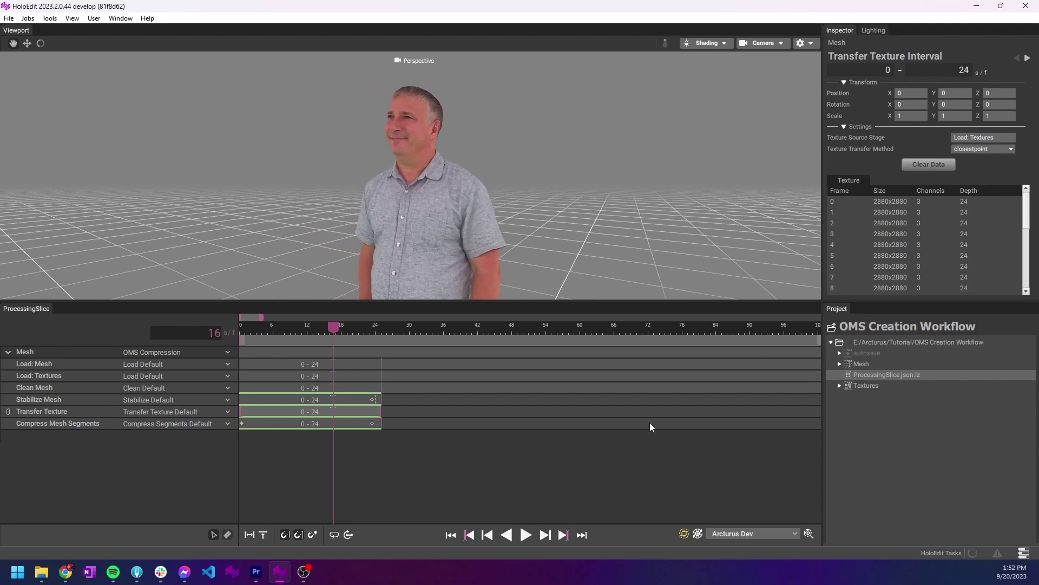
right_click(557, 398)
left_click(573, 407)
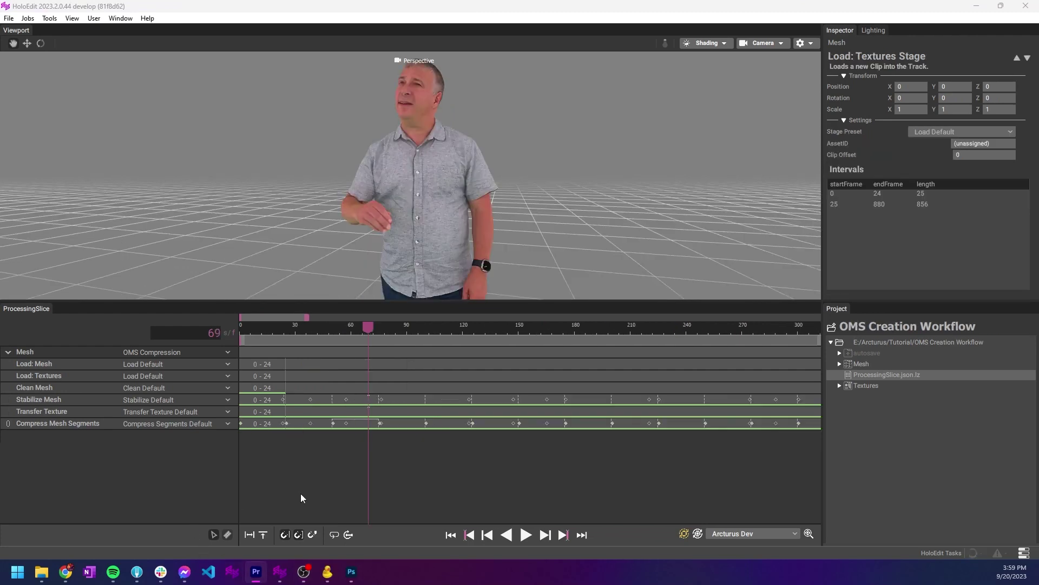
Select the Compress Mesh Segments and Load: Textures stages for comparison
left_click(91, 466)
mouse_move(59, 423)
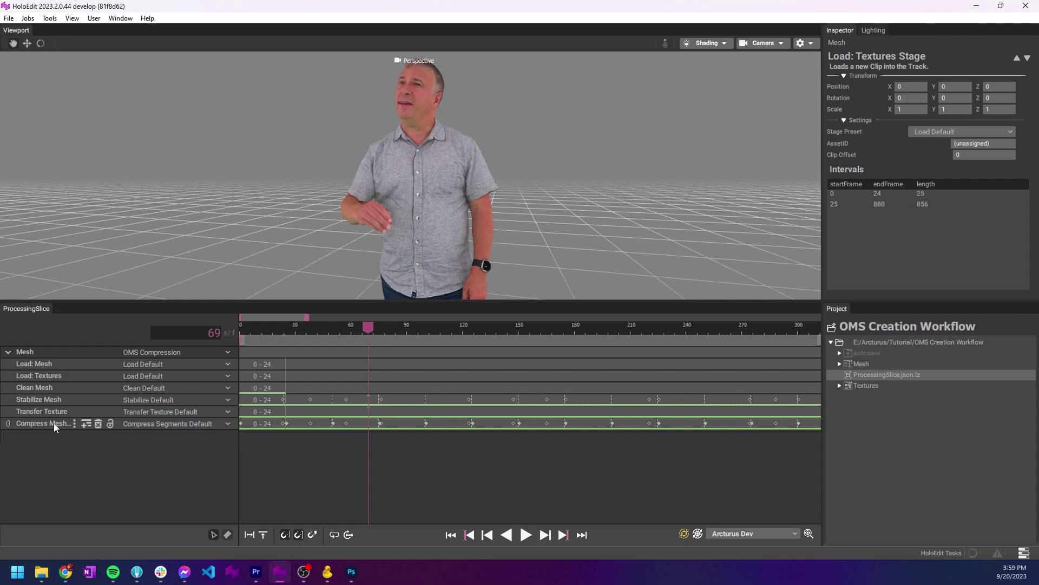
left_click(54, 423)
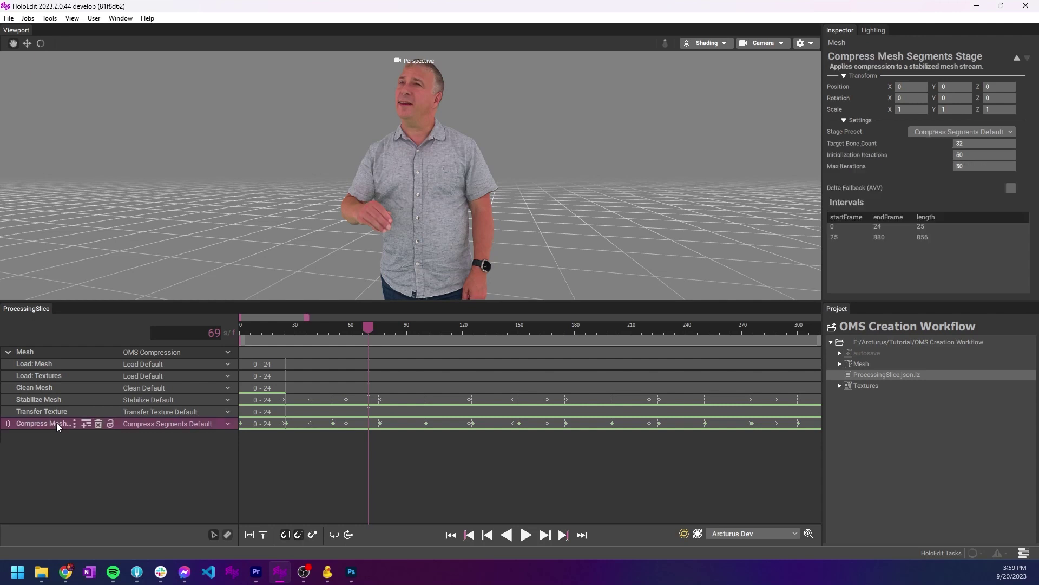
left_click(38, 373)
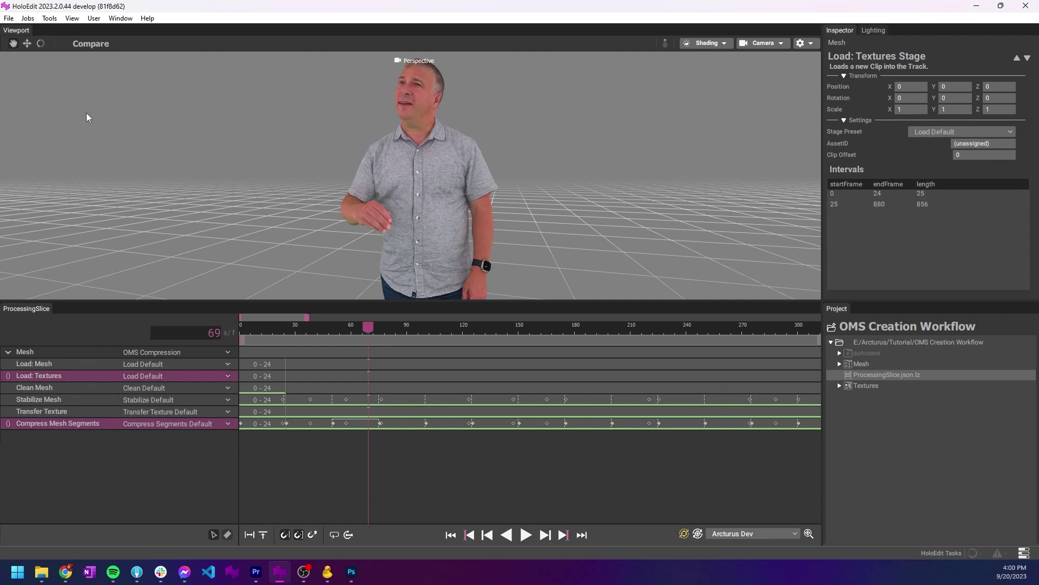
Turn on Compare, move the split divider right, and try Side By Side mode
left_click(98, 45)
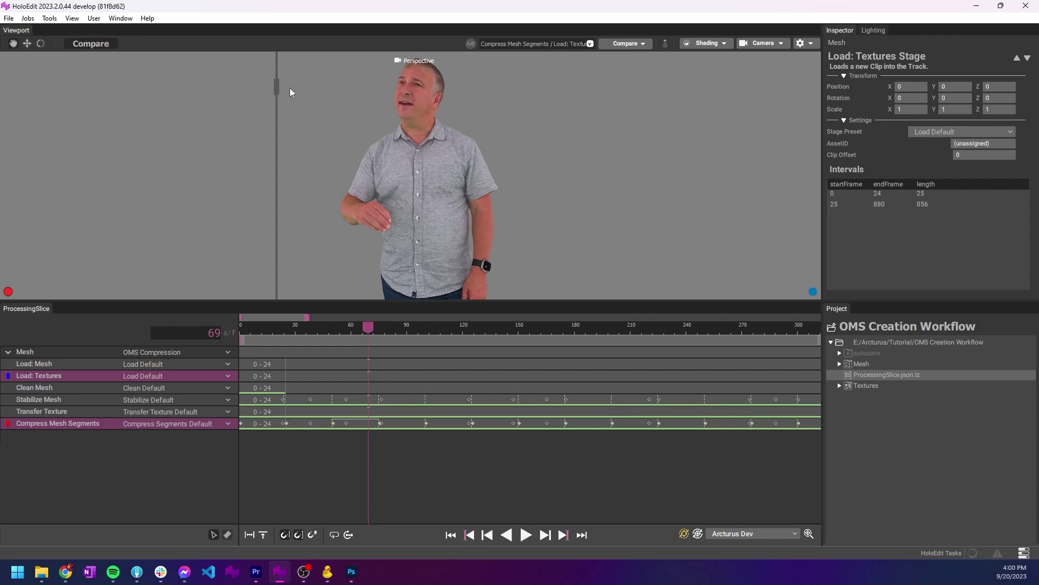
left_click_drag(279, 85, 346, 85)
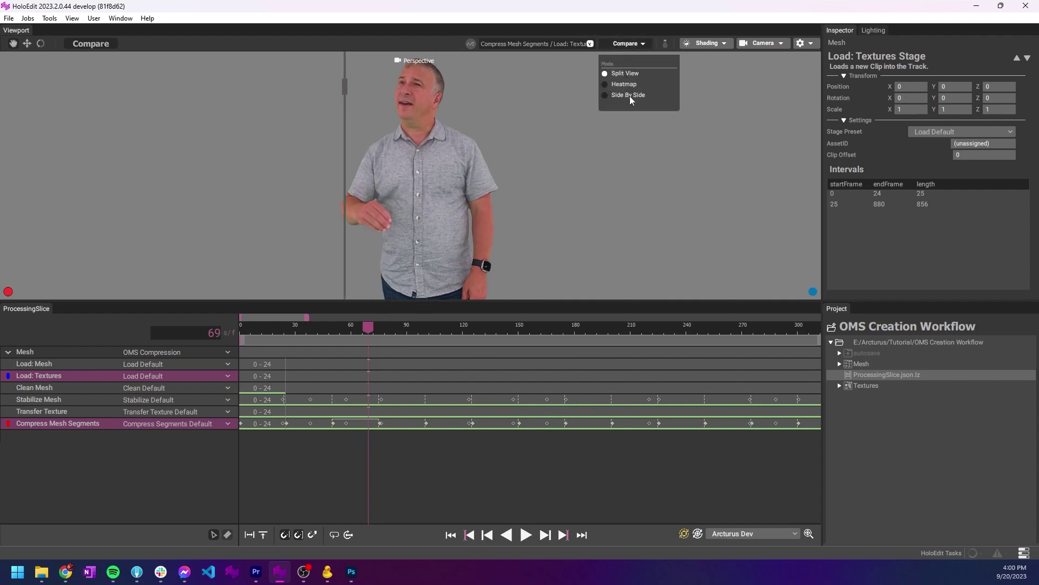
left_click(626, 97)
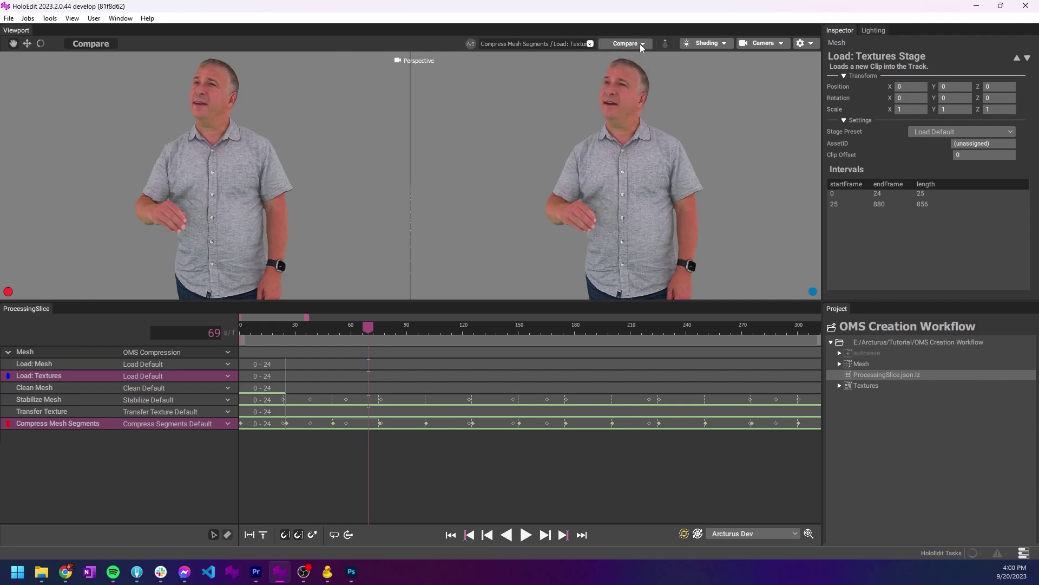
left_click(640, 44)
View the error heatmap near frame 196, then return to Split View positioned over the shirt
left_click(629, 84)
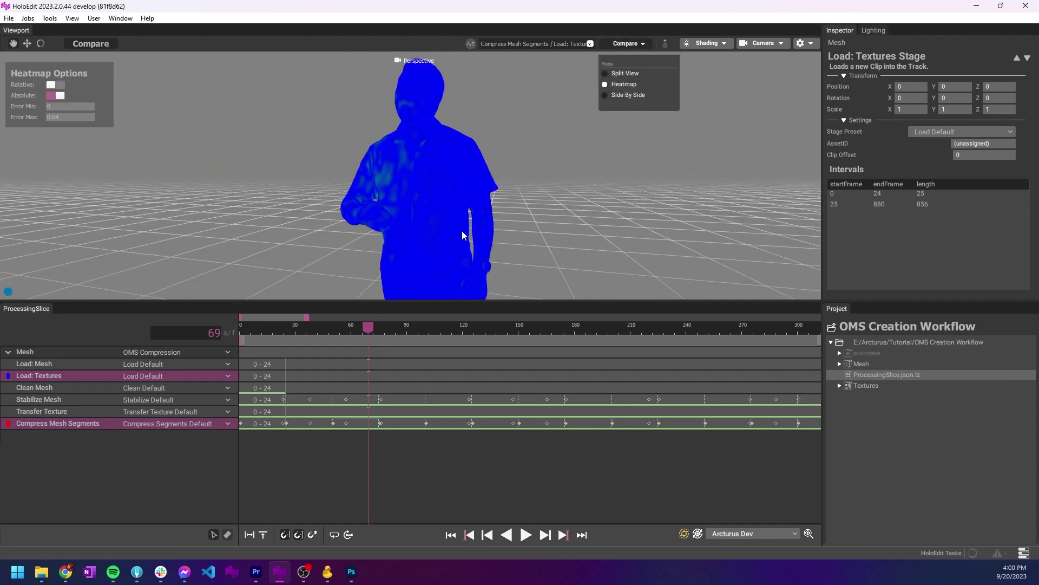
left_click_drag(371, 329, 607, 320)
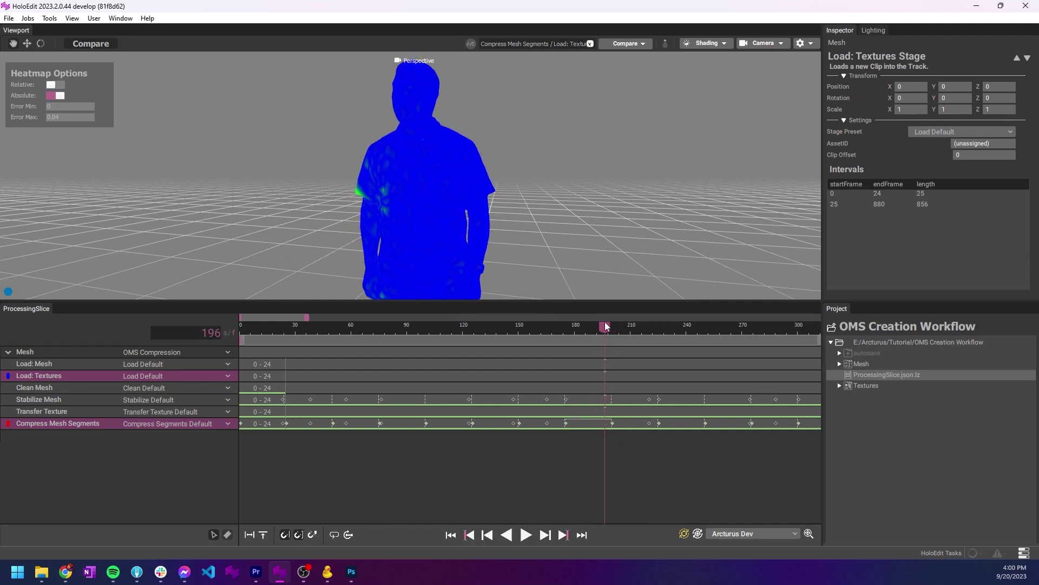
left_click(623, 43)
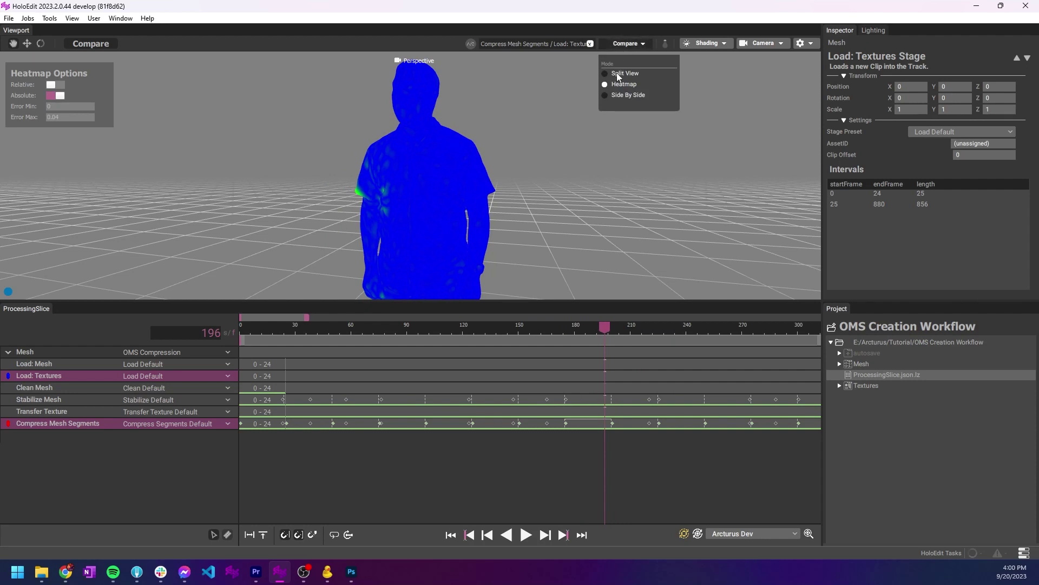
left_click(623, 73)
scroll(372, 213, "up", 6)
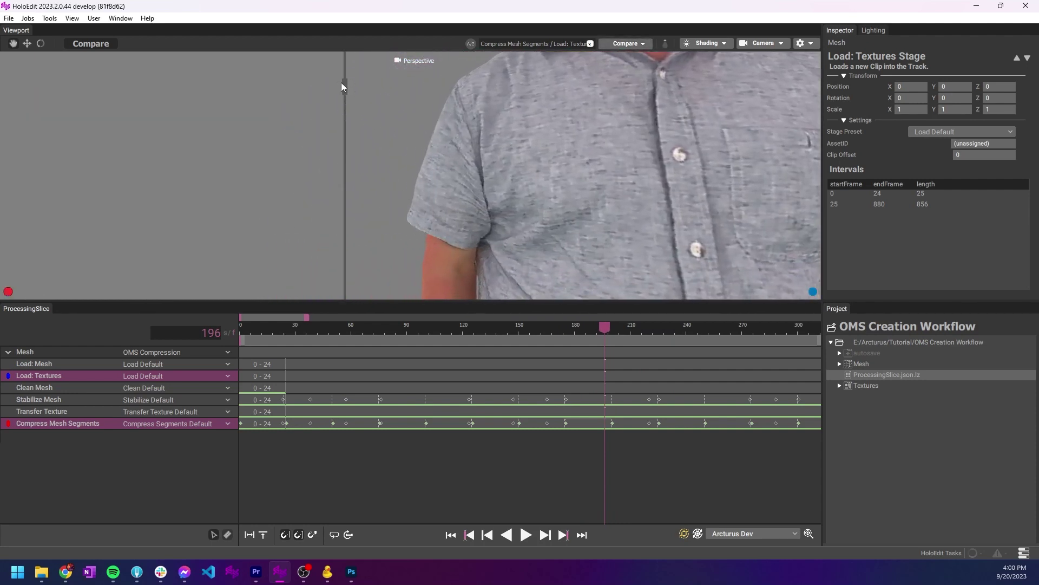
left_click_drag(341, 86, 326, 152)
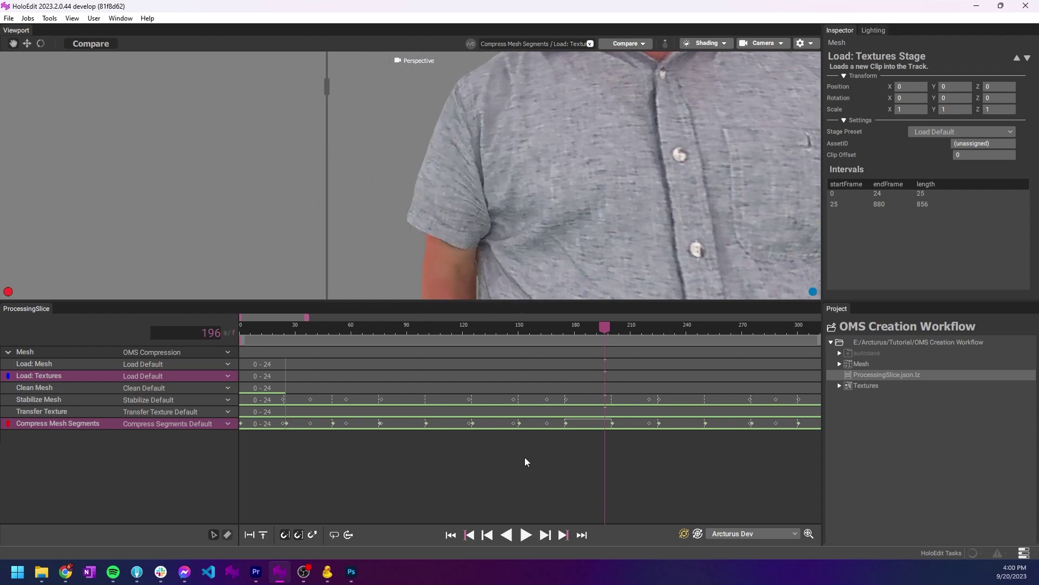
Cut the Stabilize Mesh, Transfer Texture and Compress Mesh Segments tracks at frames 175 and 200
left_click(228, 535)
left_click(568, 403)
left_click(572, 411)
left_click(570, 422)
left_click(613, 413)
left_click(612, 423)
Select the Stabilize Mesh 175–199 interval and lower its Segment Max Error to 0.0425
left_click(214, 534)
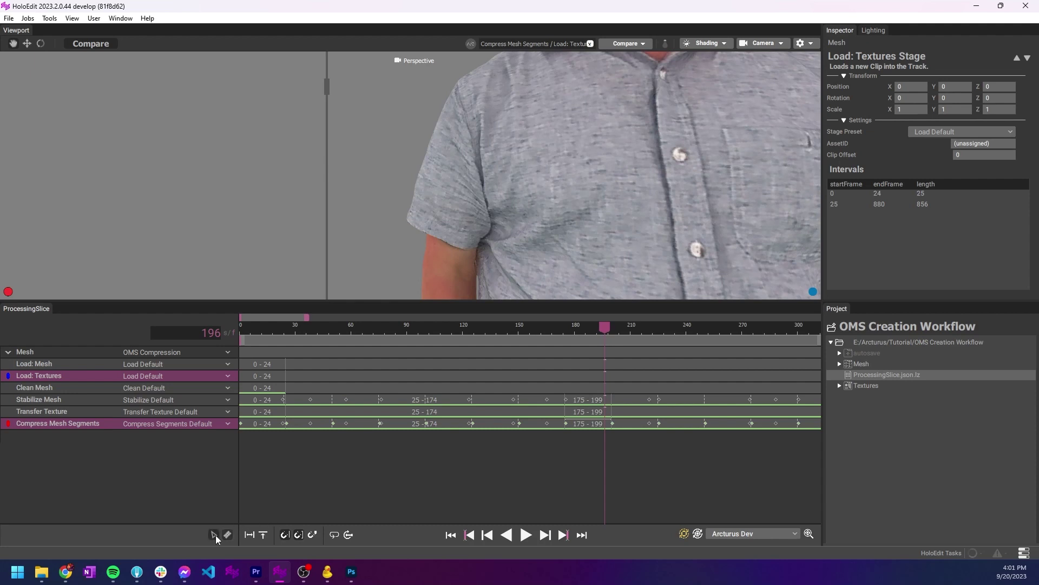
left_click(585, 401)
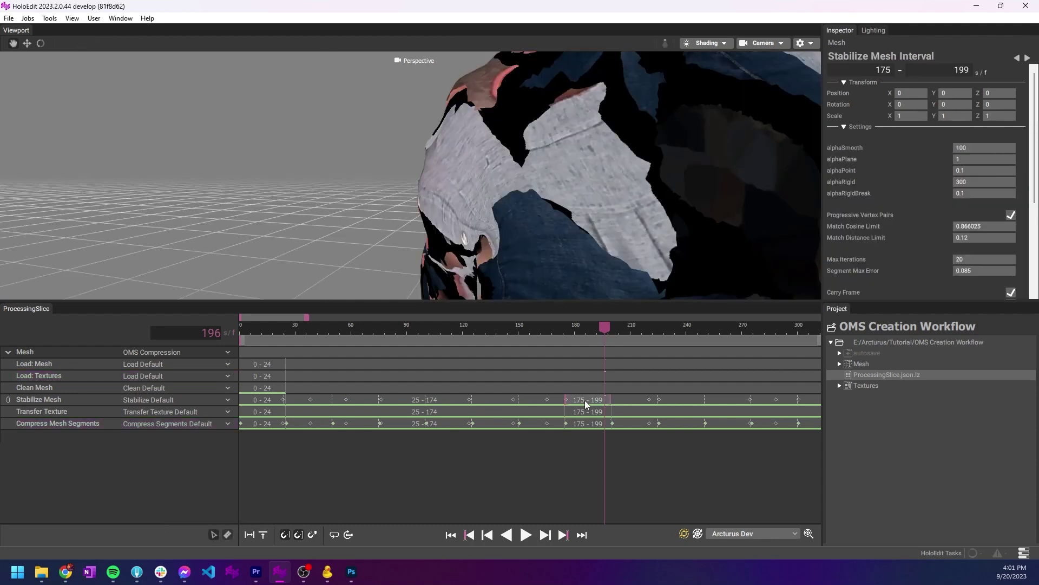
scroll(950, 239, "down", 3)
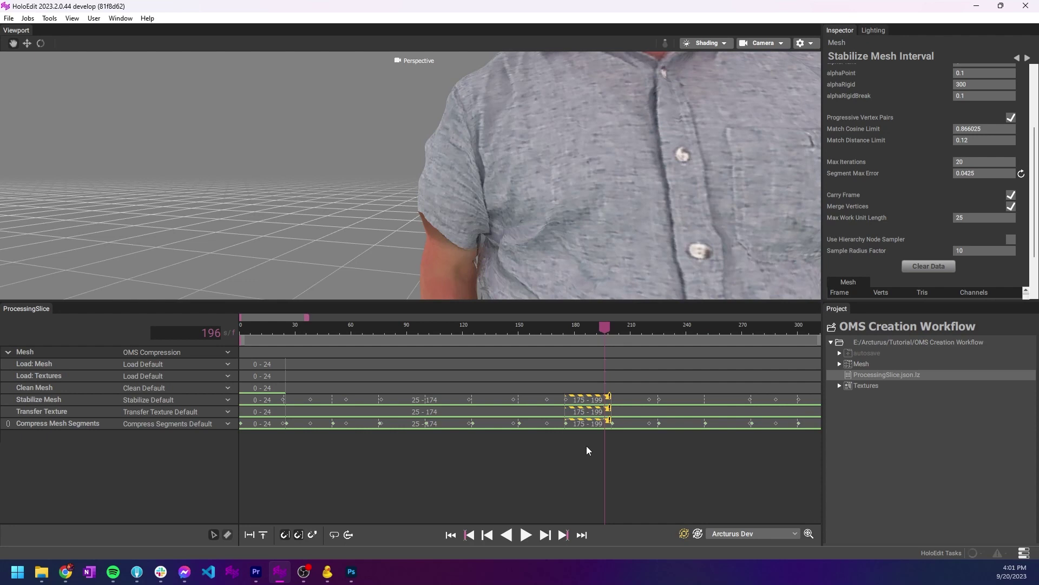
Execute the 175–199 intervals and scrub the timeline to review the result
right_click(584, 405)
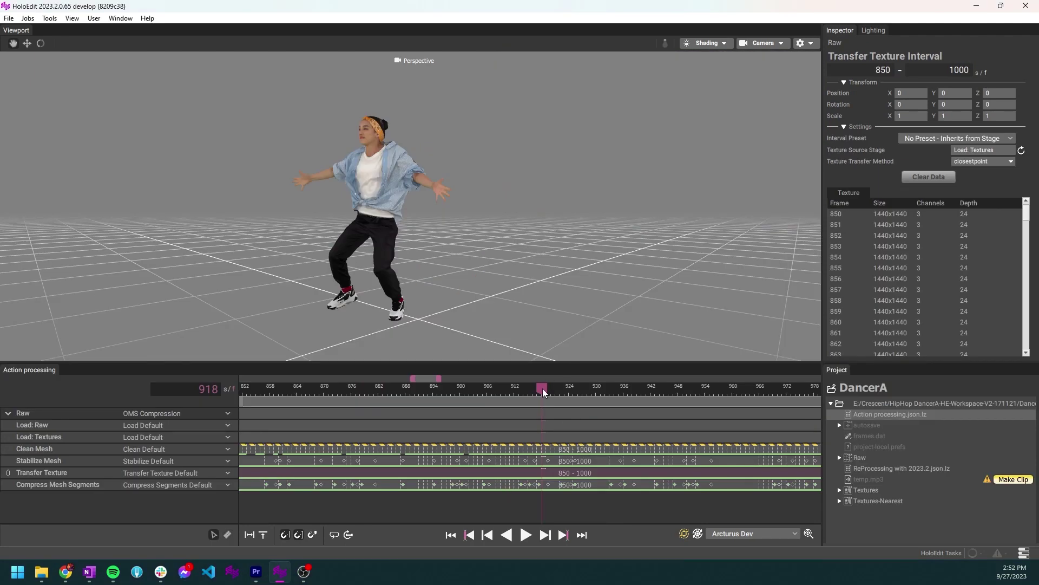
mouse_move(543, 388)
left_mouse_down()
mouse_move(340, 396)
mouse_move(554, 397)
mouse_move(392, 398)
mouse_move(546, 403)
mouse_move(326, 399)
mouse_move(543, 391)
left_mouse_up()
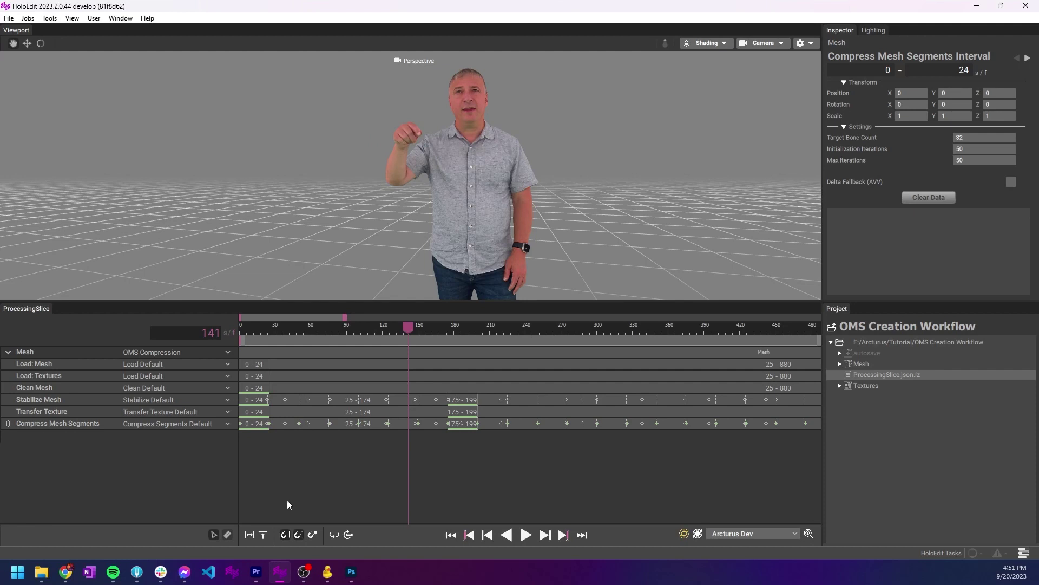
Open Export Final Composition with its output path set to E:/Arcturus/Tutorial
left_click(8, 17)
left_click(44, 79)
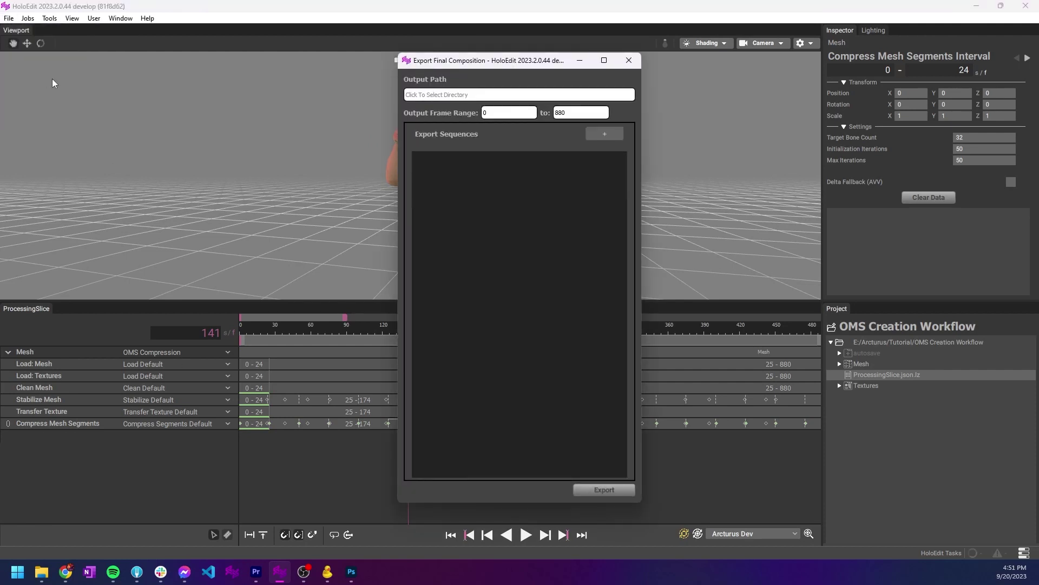
left_click(435, 97)
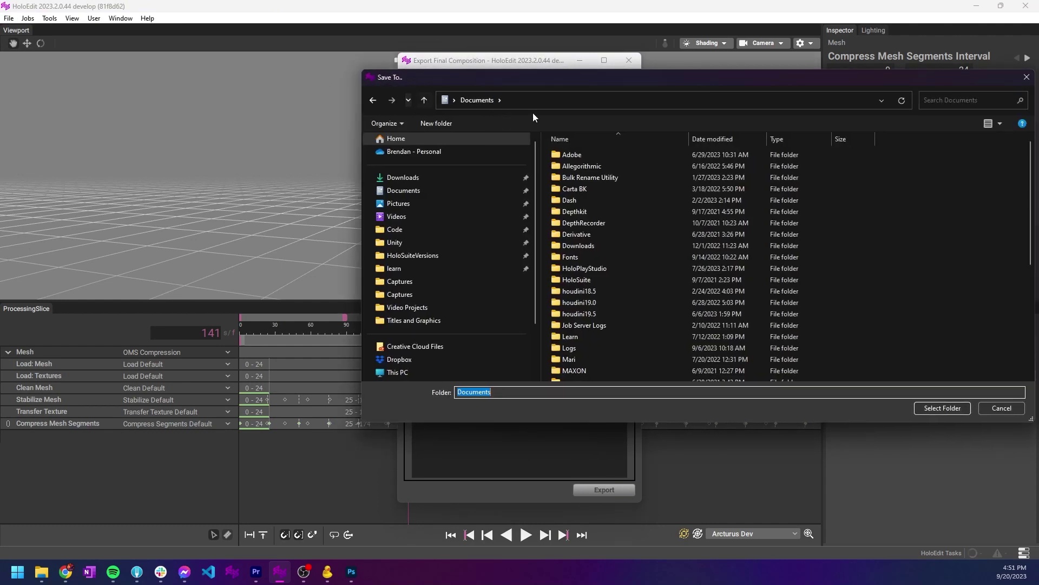
scroll(411, 271, "down", 3)
left_click(405, 346)
left_click(575, 155)
double_click(586, 156)
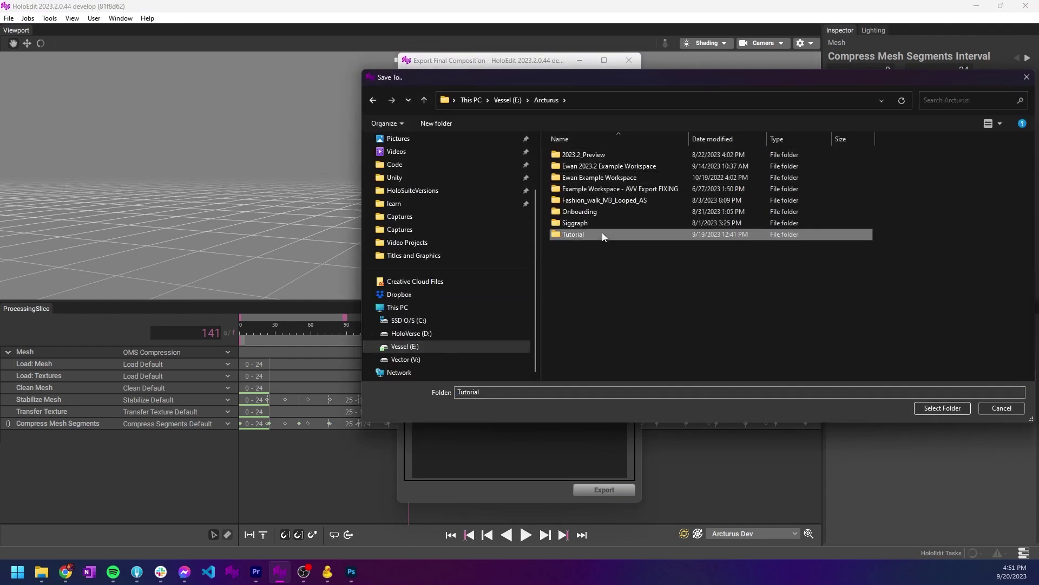
double_click(602, 233)
left_click(943, 407)
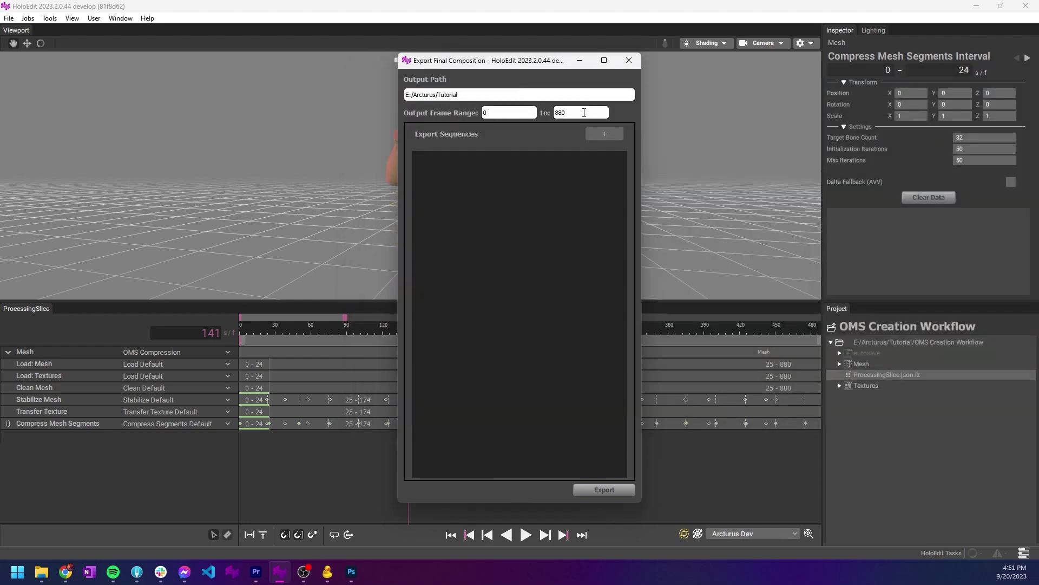
Add an OMS output sequence with filename Ewan and save it
left_click(605, 134)
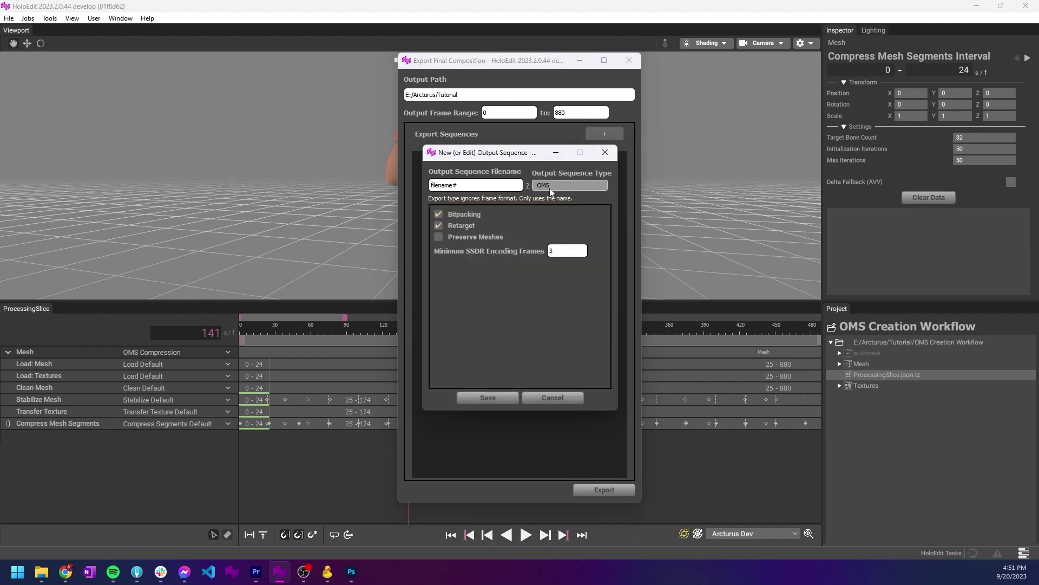
left_click_drag(509, 186, 384, 187)
type("Ewan")
left_click(502, 398)
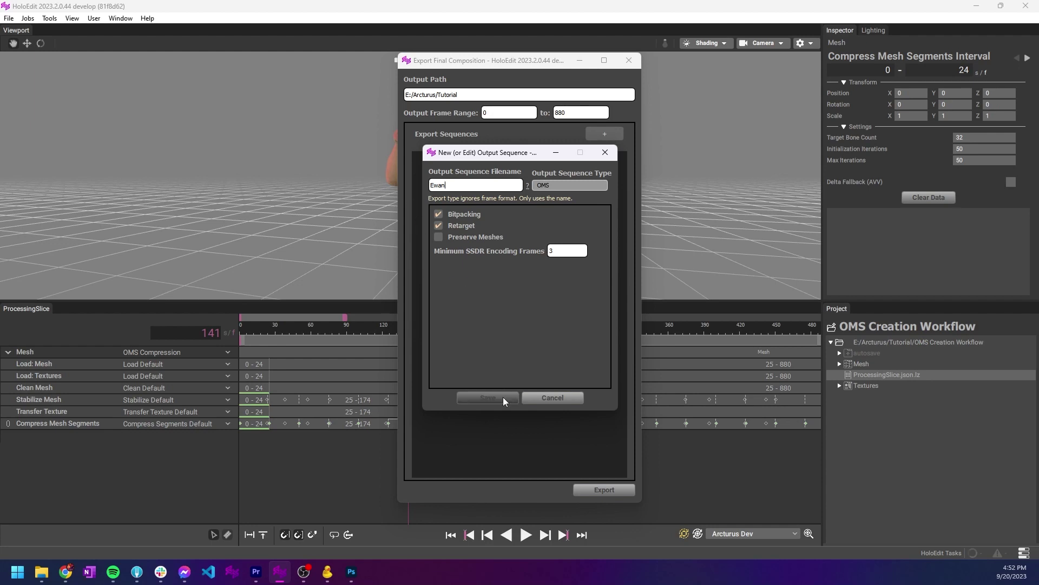
Add an MP4 sequence named Ewan at Custom 1440 x 1440 resolution and save it
left_click(604, 136)
left_click(567, 182)
left_click(565, 204)
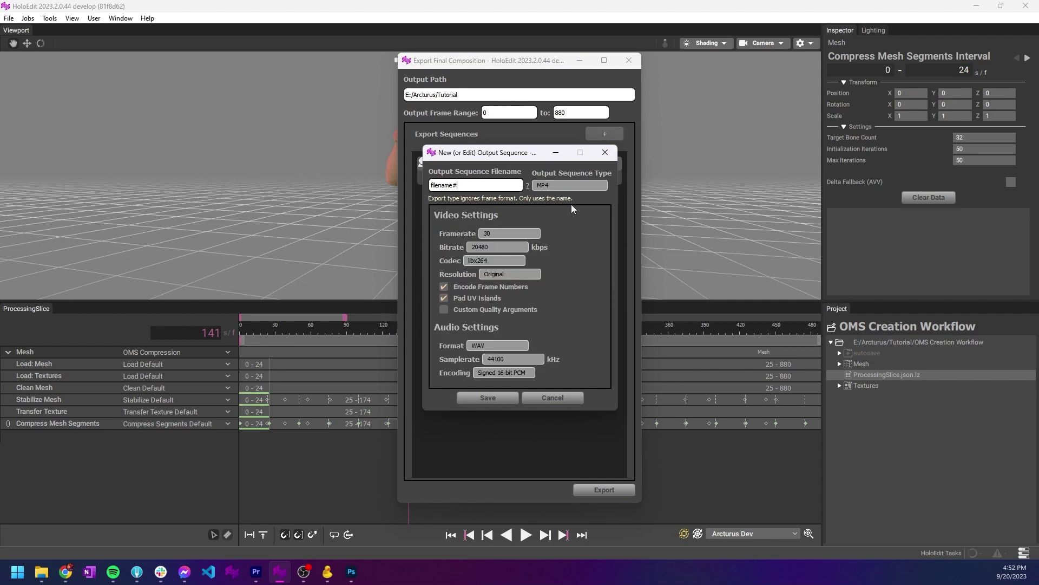
left_click_drag(504, 185, 425, 184)
key("alt+Tab")
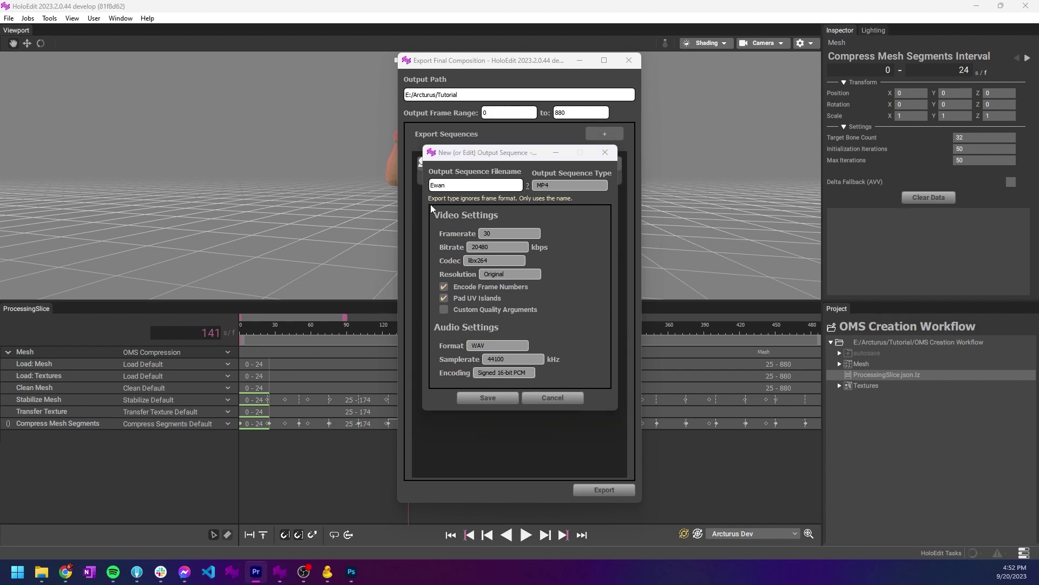
left_click(491, 273)
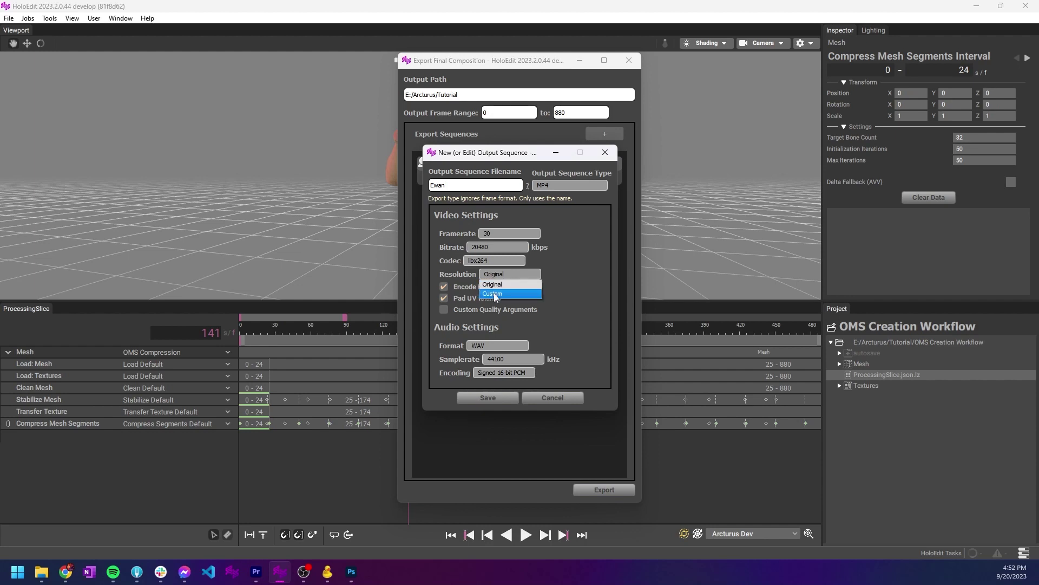
left_click(495, 294)
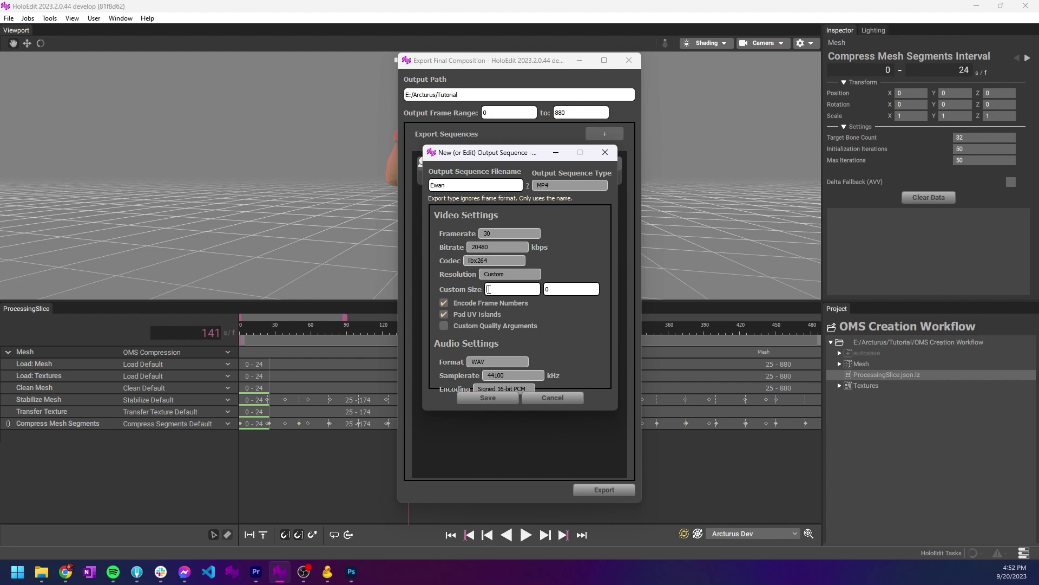
type("1440144")
left_click(512, 400)
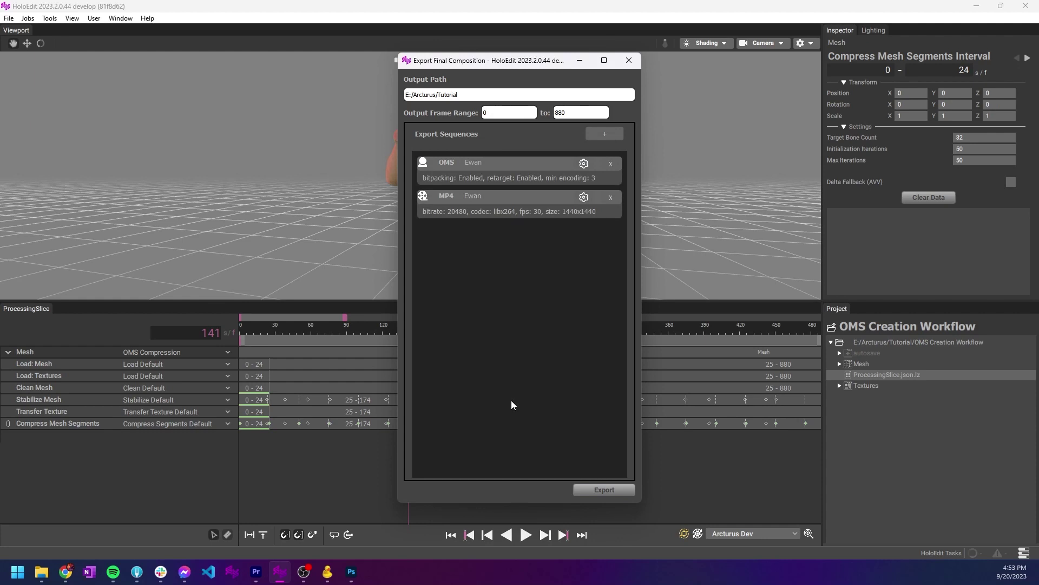
Export frames 0–880 to both sequences and watch the task progress
left_click(593, 489)
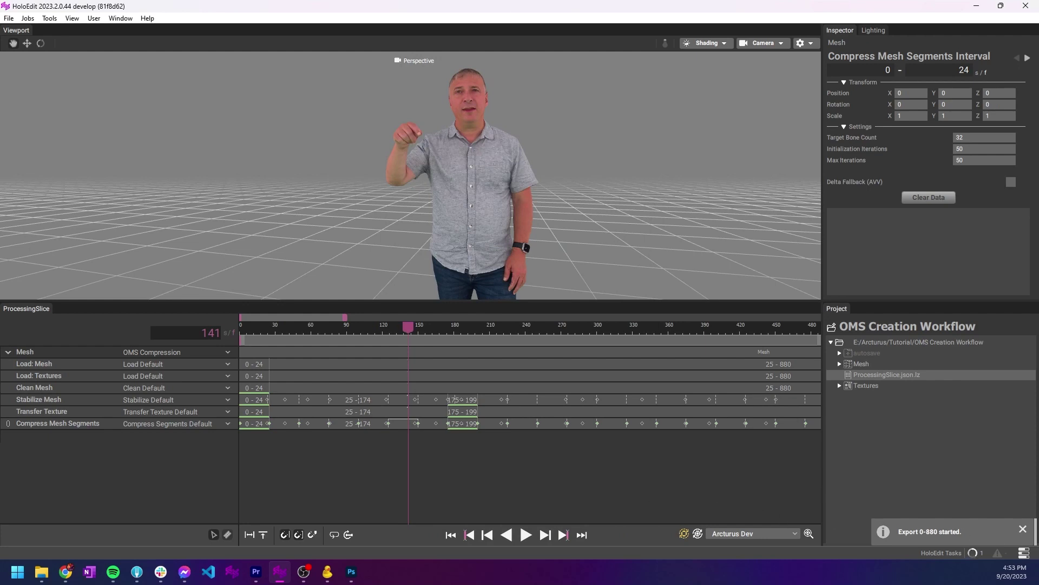
left_click(1024, 556)
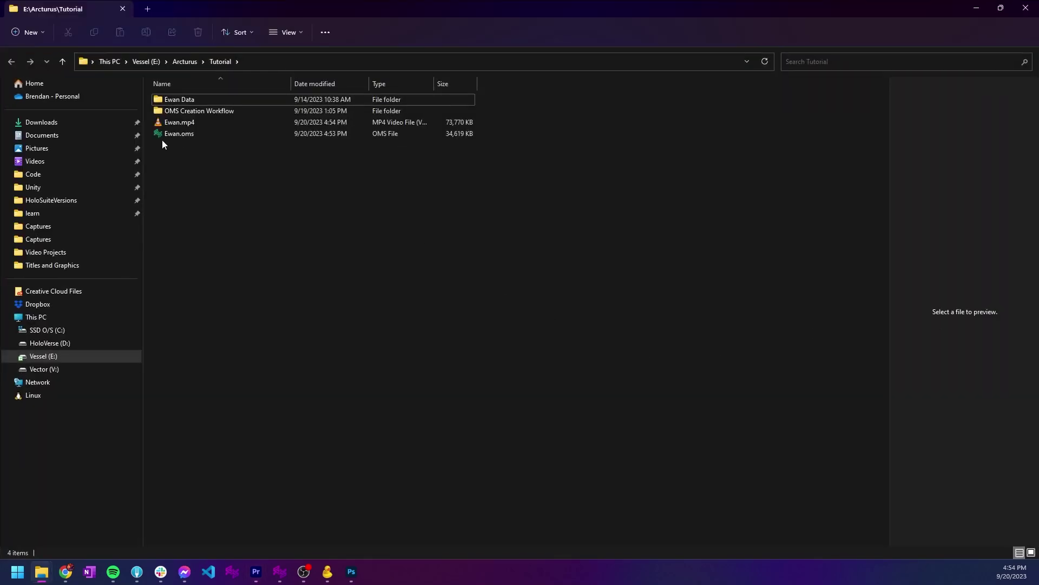
left_click(176, 133)
left_click(179, 122, "shift")
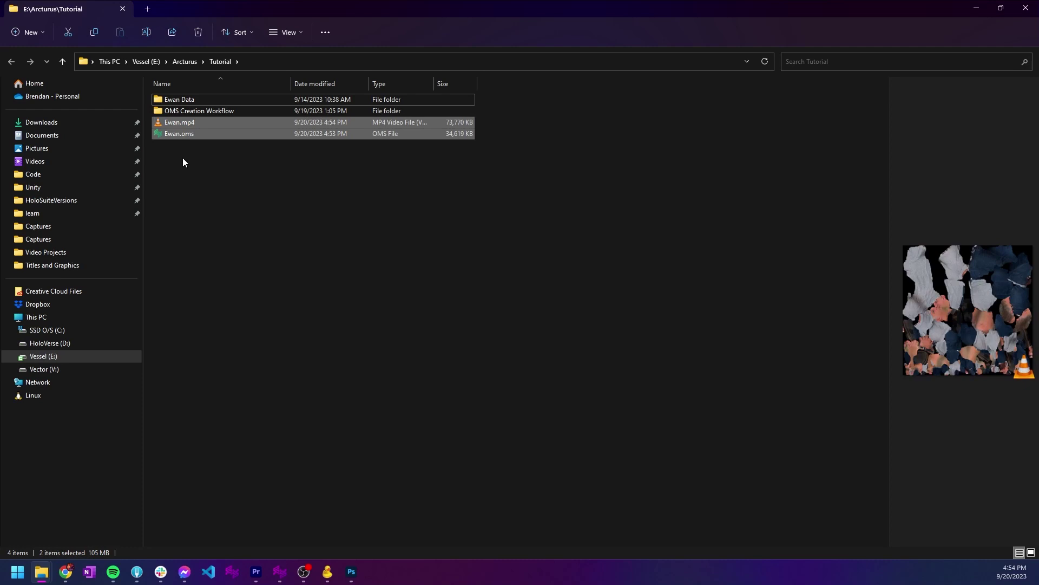
left_click(183, 158)
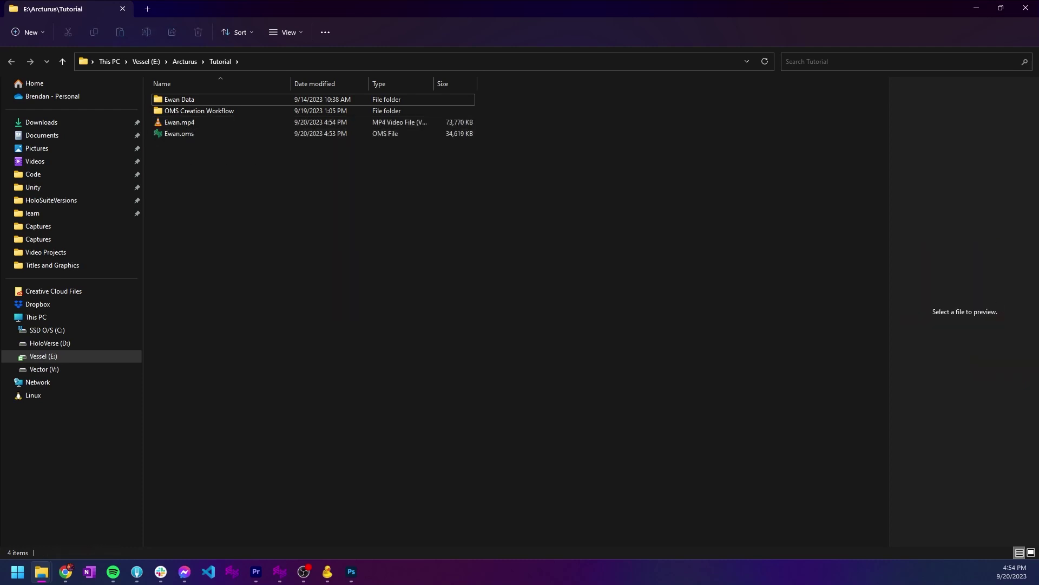
key("alt+Tab")
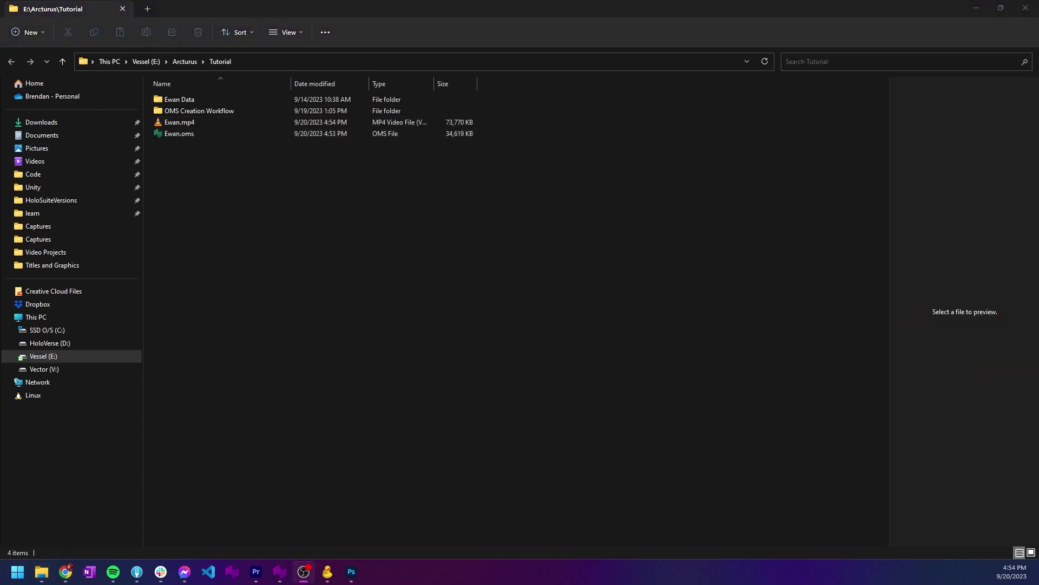